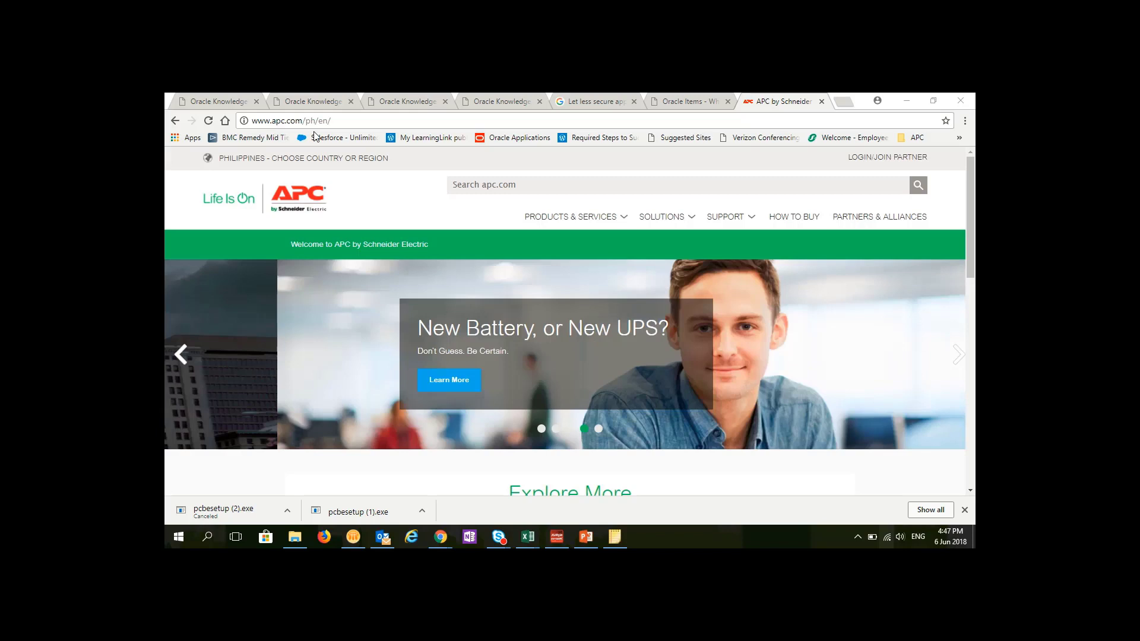
- Search the APC site for 'Powerchute business edition' and open the v9.5 (SFPCBE95) product page
{"action": "left_click", "coordinate": [542, 184]}
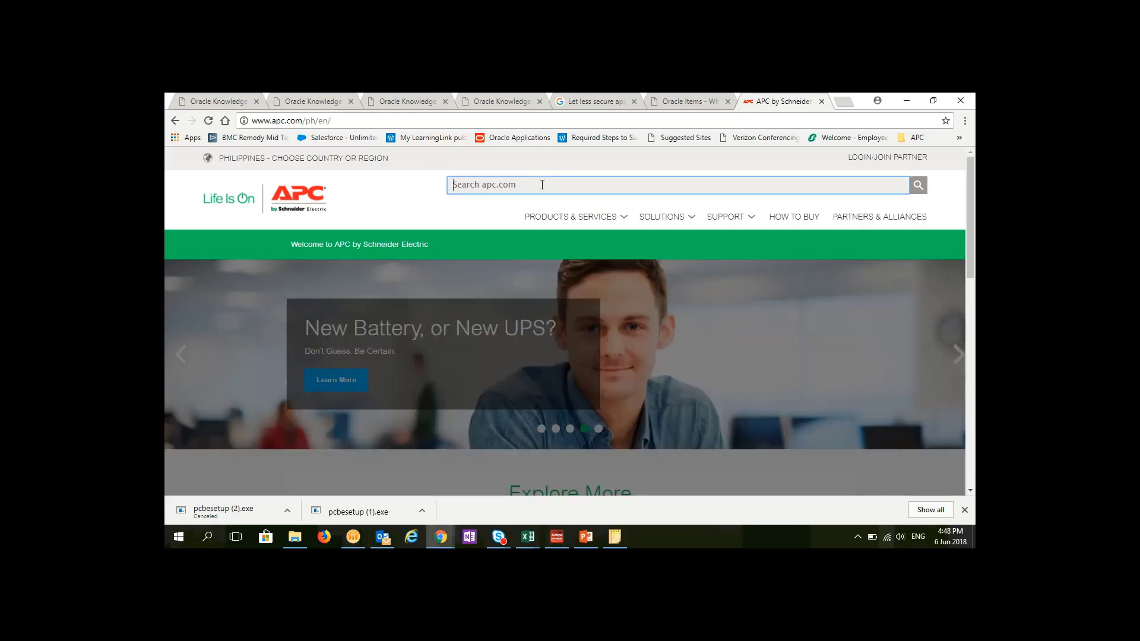
{"action": "type", "text": "Powerch"}
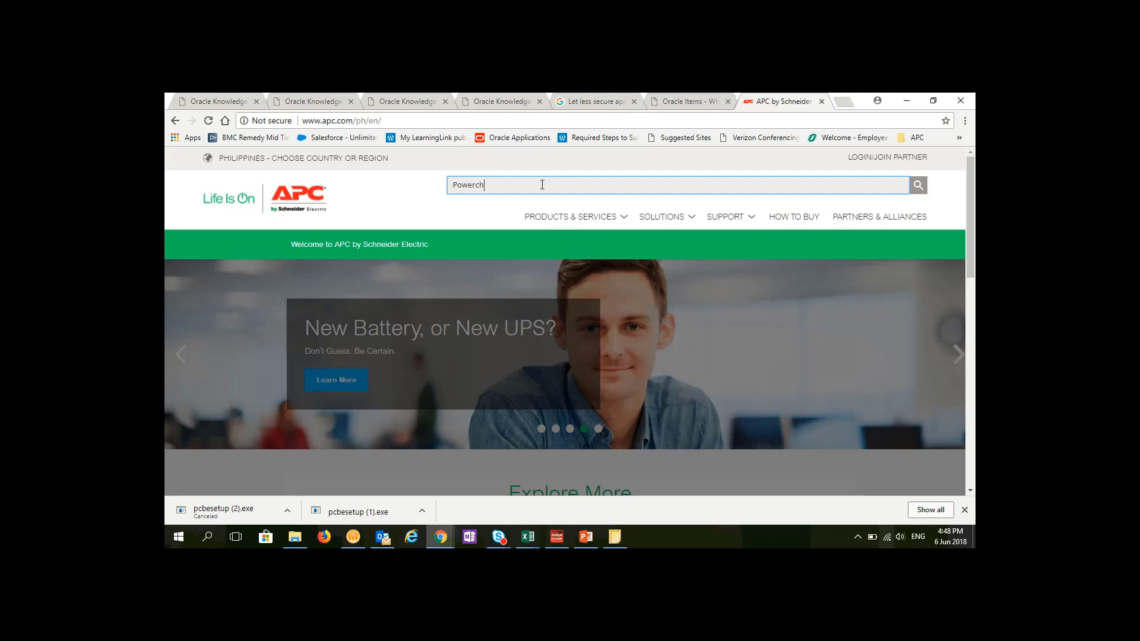
{"action": "type", "text": "ute b"}
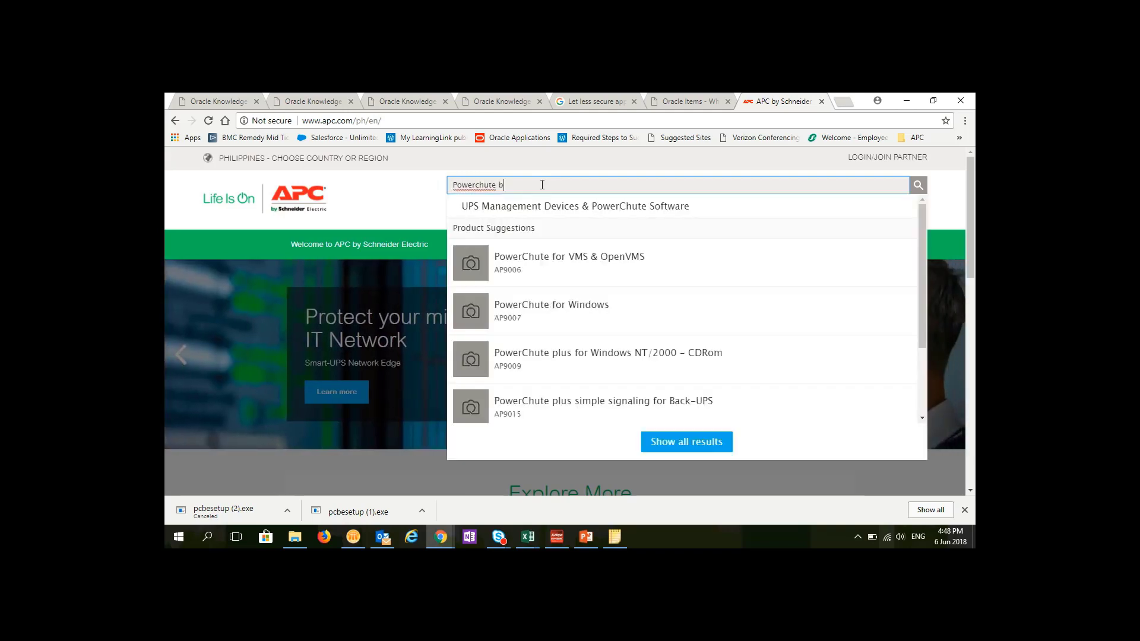
{"action": "type", "text": "usiness ed"}
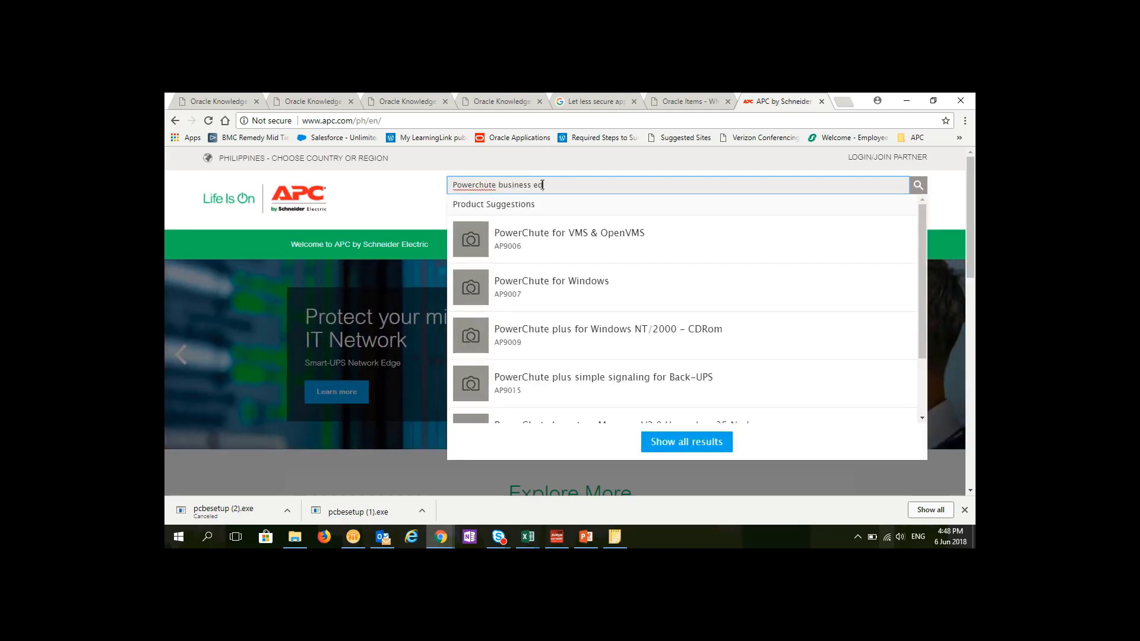
{"action": "type", "text": "ition"}
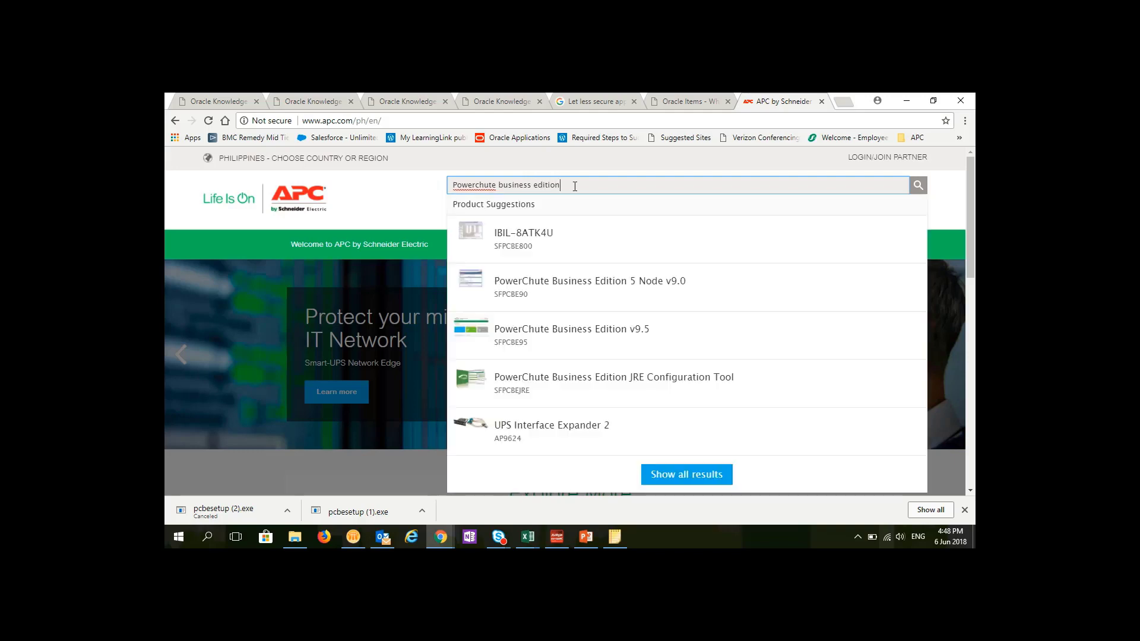
{"action": "left_click", "coordinate": [589, 333]}
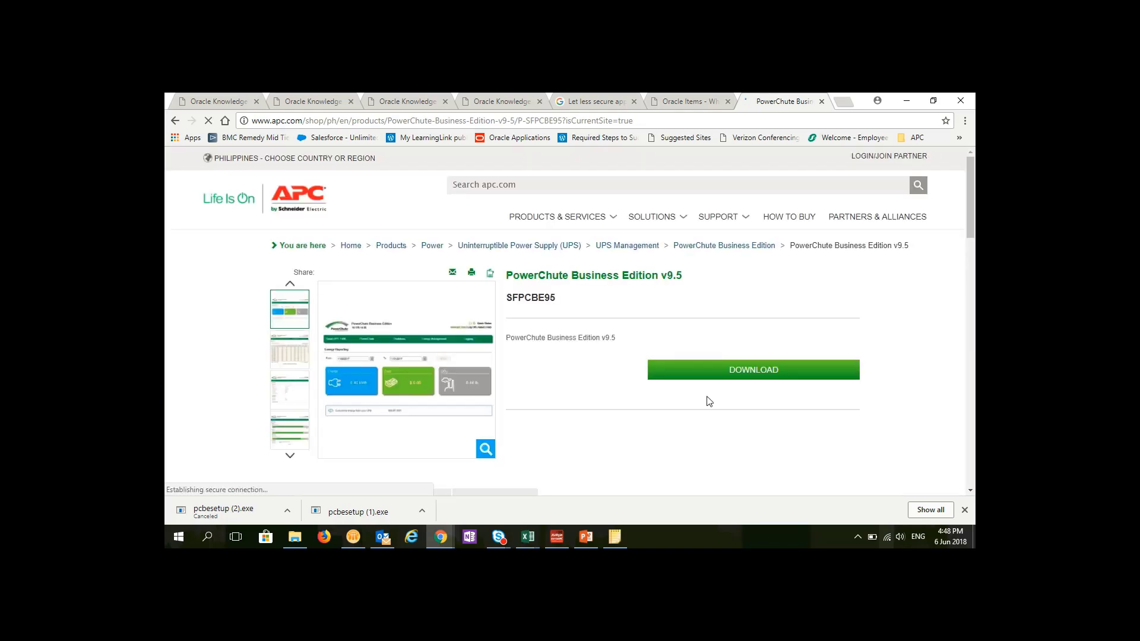
- Go to the PowerChute Business Edition v9.5 downloads and scroll to the Windows entries
{"action": "left_click", "coordinate": [739, 369]}
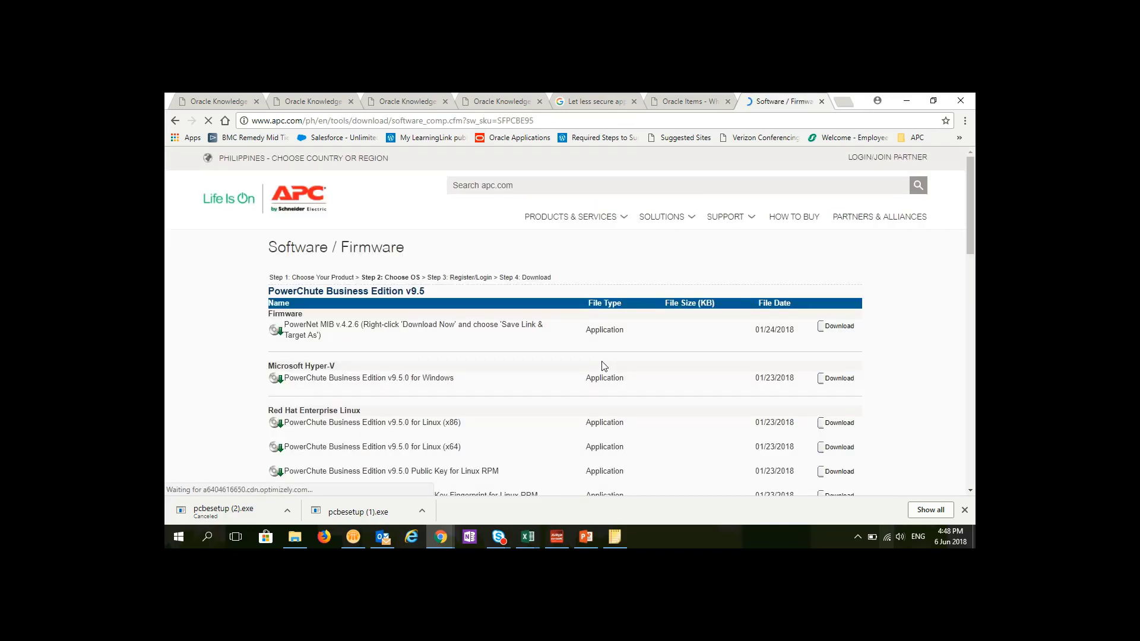
{"action": "scroll", "coordinate": [241, 383], "scroll_direction": "down", "scroll_amount": 5}
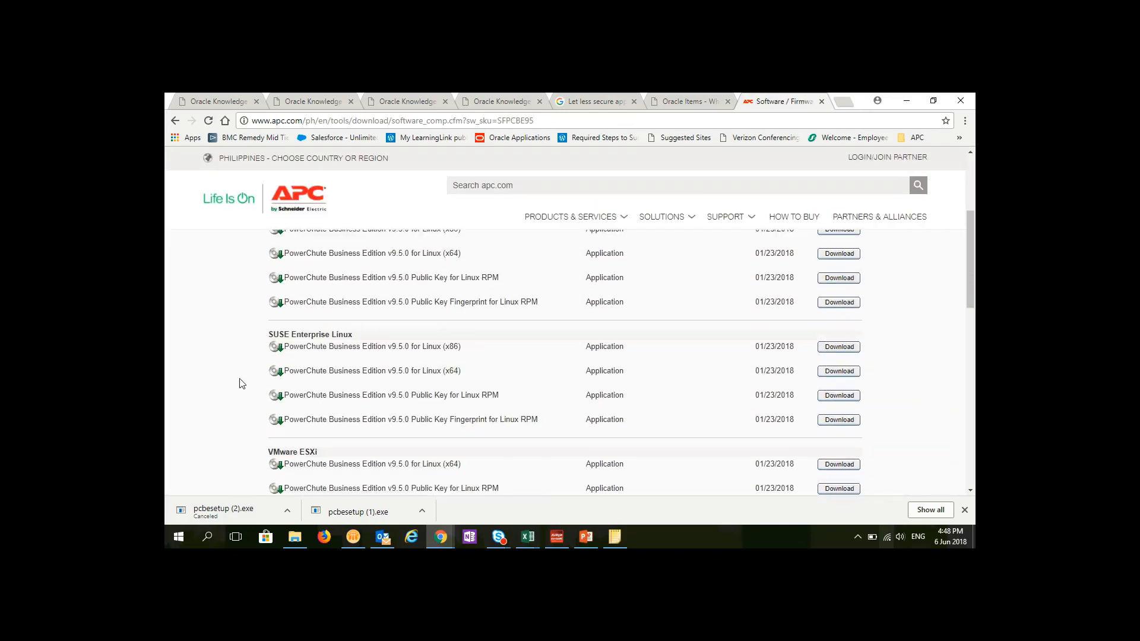
{"action": "scroll", "coordinate": [241, 383], "scroll_direction": "down", "scroll_amount": 2}
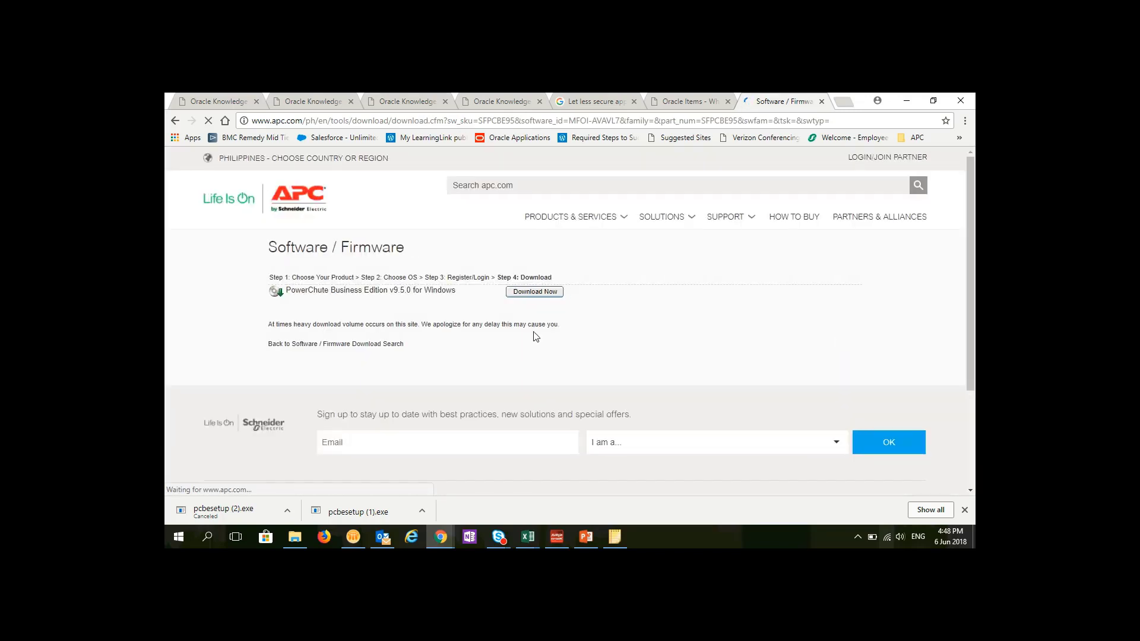
- Download the Windows installer pcbesetup.exe and run it
{"action": "left_click", "coordinate": [539, 295]}
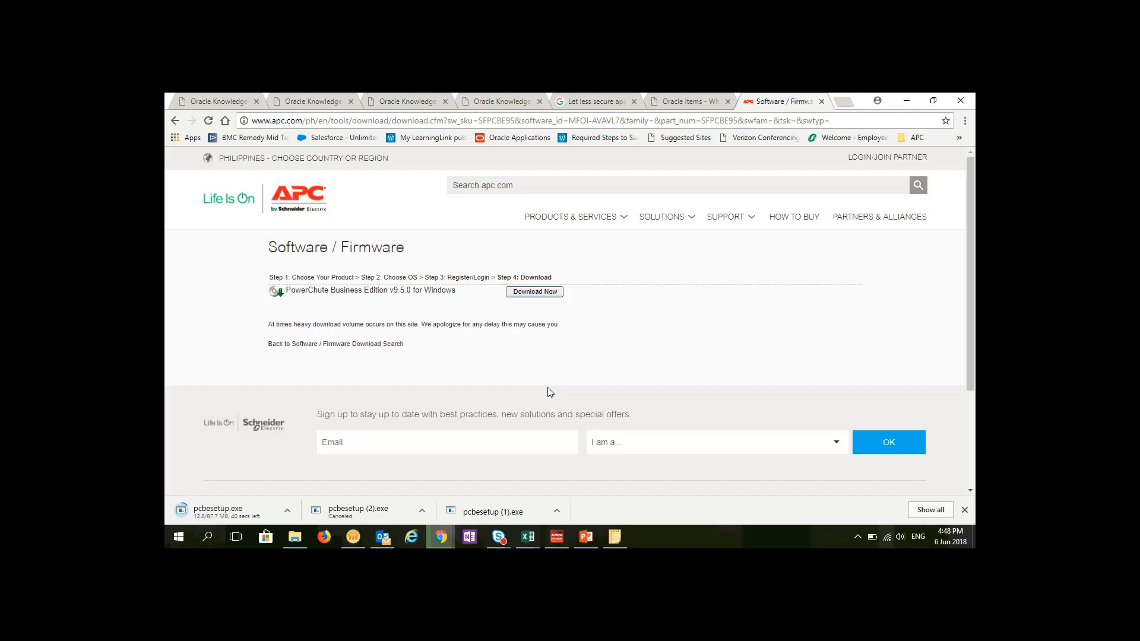
{"action": "mouse_move", "coordinate": [534, 95]}
{"action": "mouse_move", "coordinate": [500, 95]}
{"action": "left_click", "coordinate": [488, 122]}
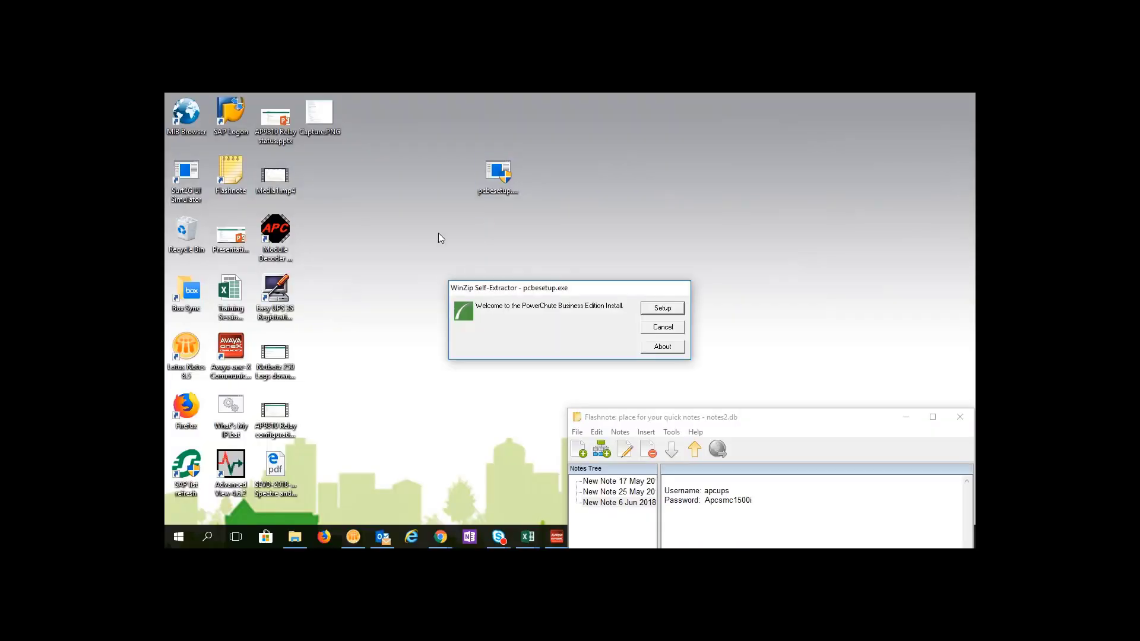
- Unzip the pcbesetup.exe package to launch the PowerChute Business Edition Agent v9.5.0 wizard
{"action": "left_click", "coordinate": [654, 309]}
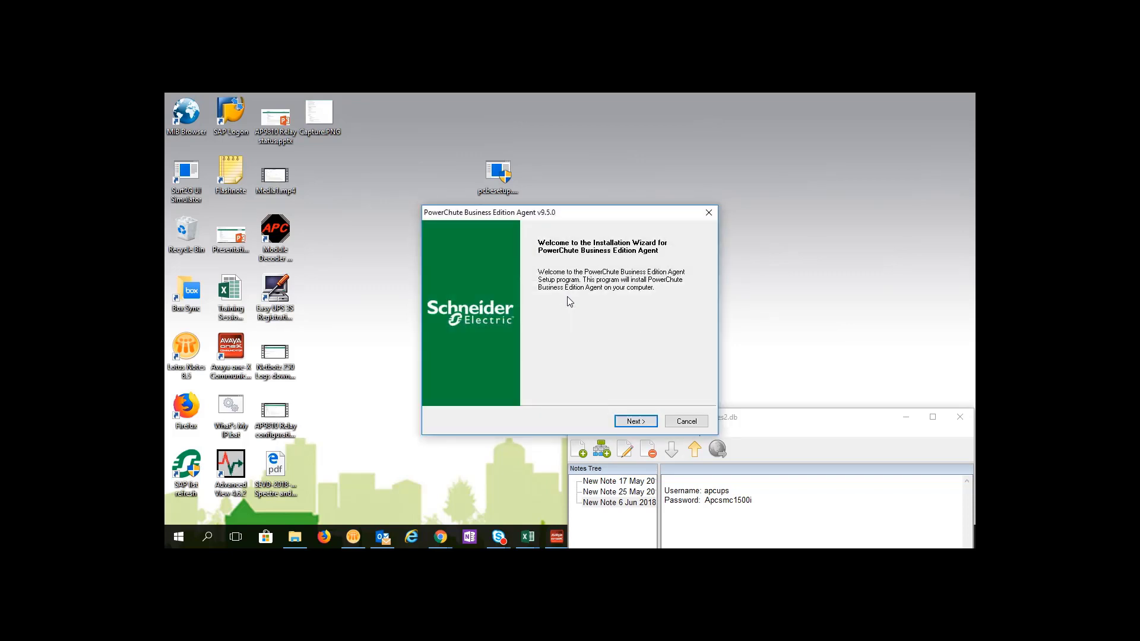
- Get past the welcome page, accept the license agreement, and keep the default destination folder
{"action": "left_click", "coordinate": [647, 425]}
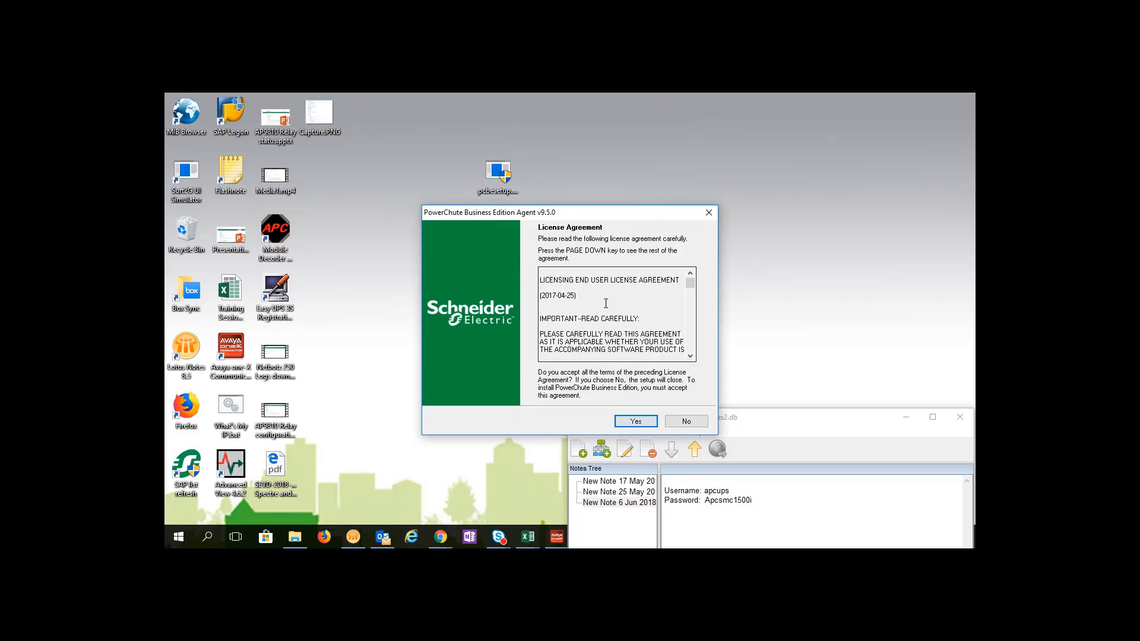
{"action": "left_click", "coordinate": [635, 422]}
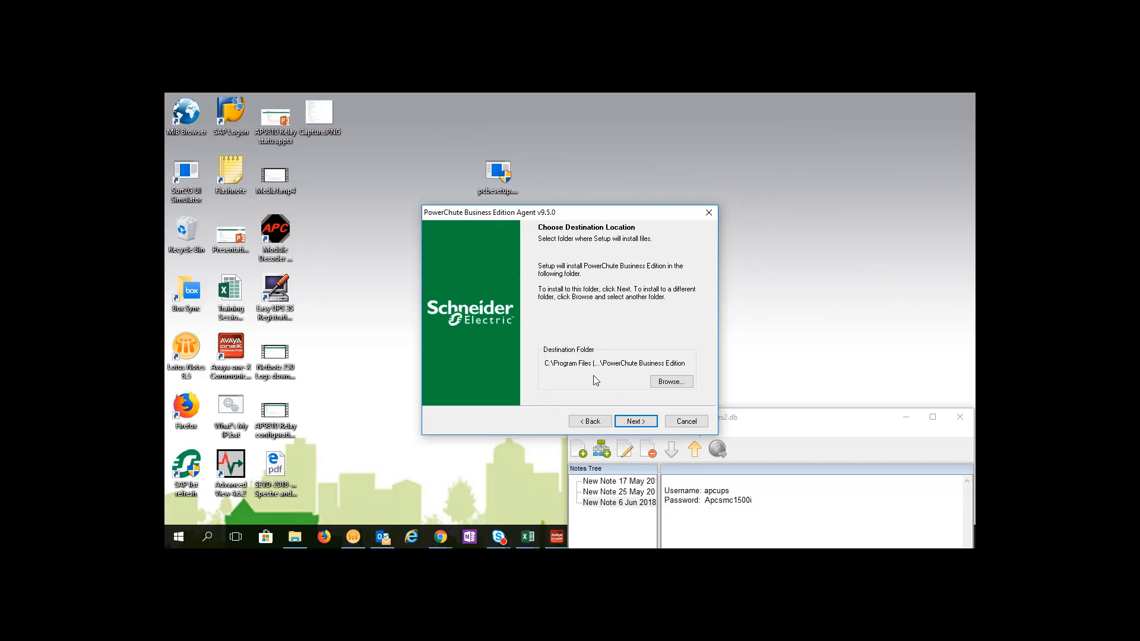
{"action": "left_click", "coordinate": [633, 422]}
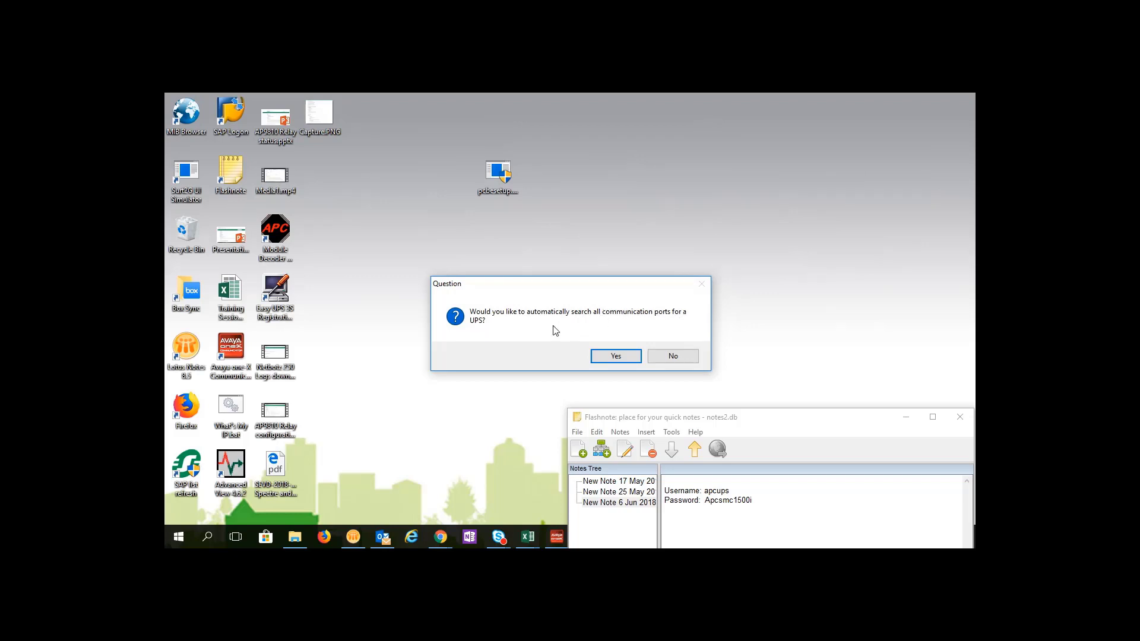
- Decline automatic port searching and select the SMC UPS model
{"action": "left_click", "coordinate": [663, 354]}
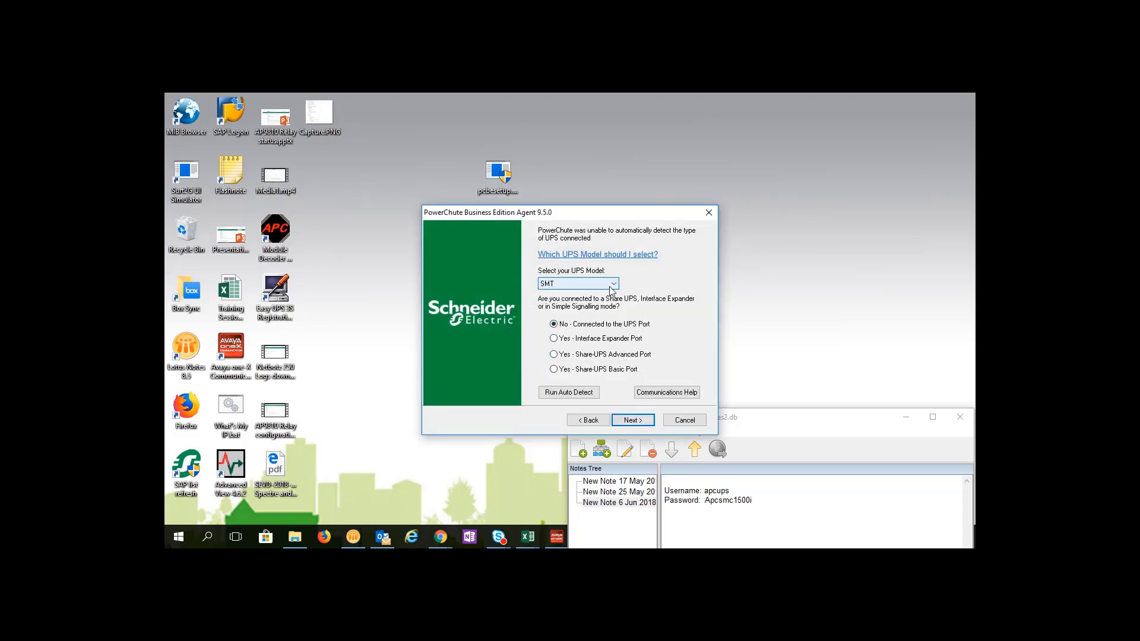
{"action": "left_click", "coordinate": [588, 284]}
{"action": "left_click", "coordinate": [562, 303]}
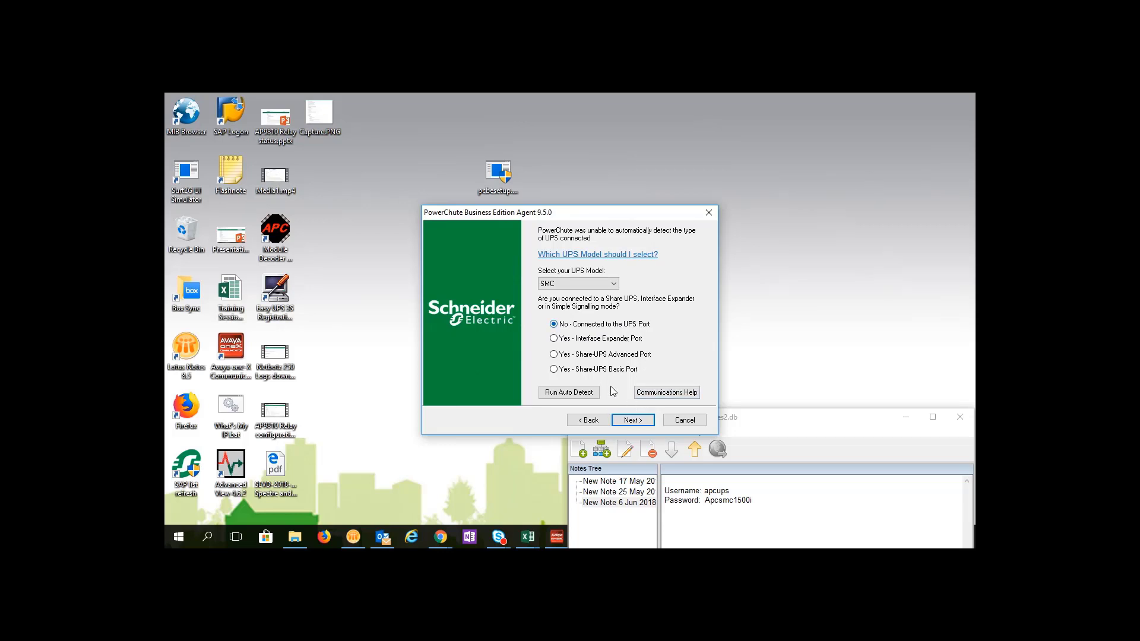
{"action": "left_click", "coordinate": [630, 421]}
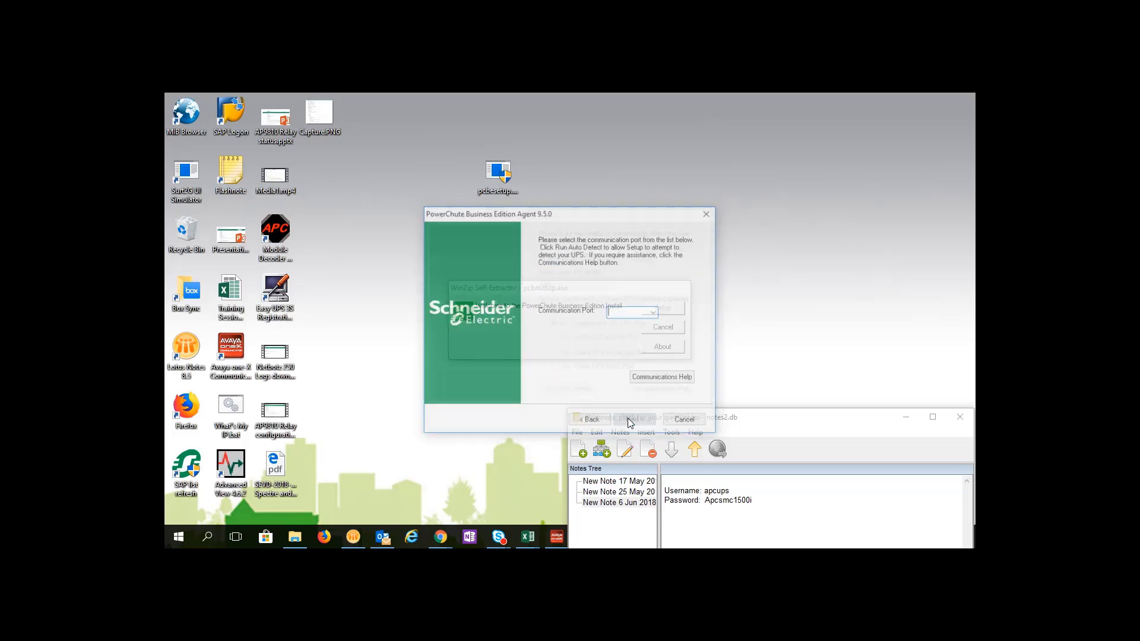
- Choose USB as the communication port and acknowledge the missing driver warning
{"action": "left_click", "coordinate": [653, 313]}
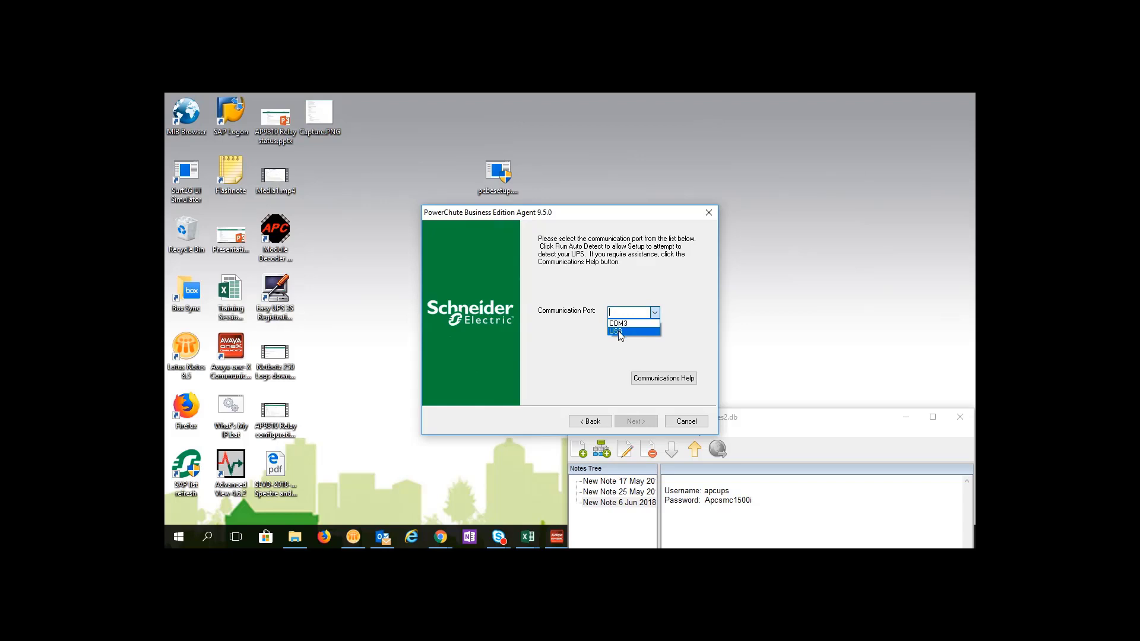
{"action": "left_click", "coordinate": [619, 331]}
{"action": "left_click", "coordinate": [635, 421]}
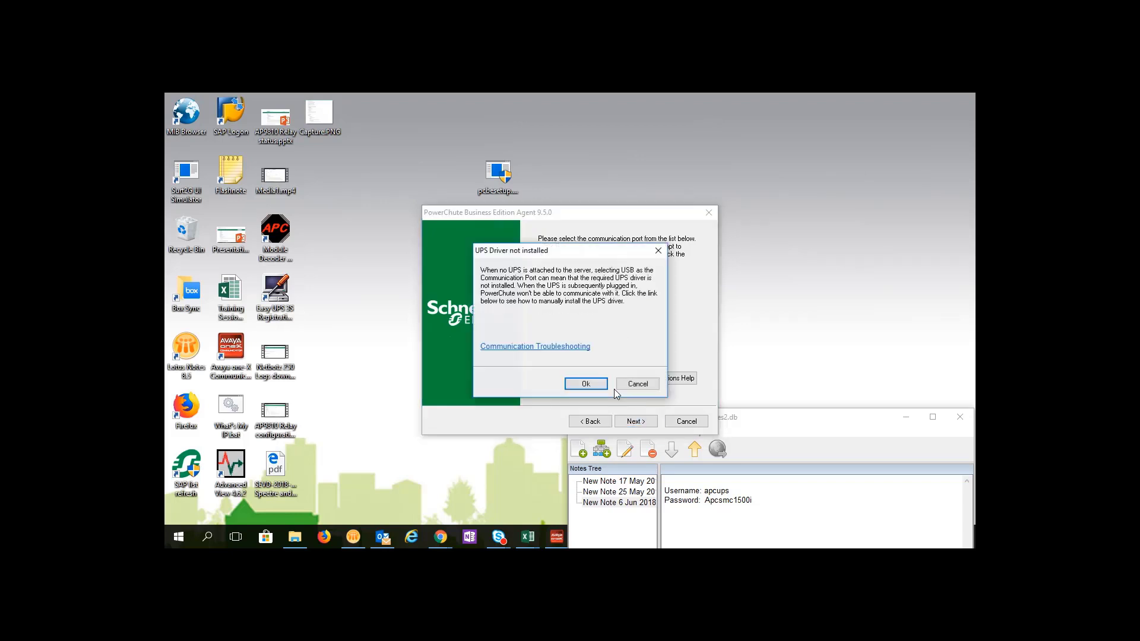
{"action": "left_click", "coordinate": [569, 383]}
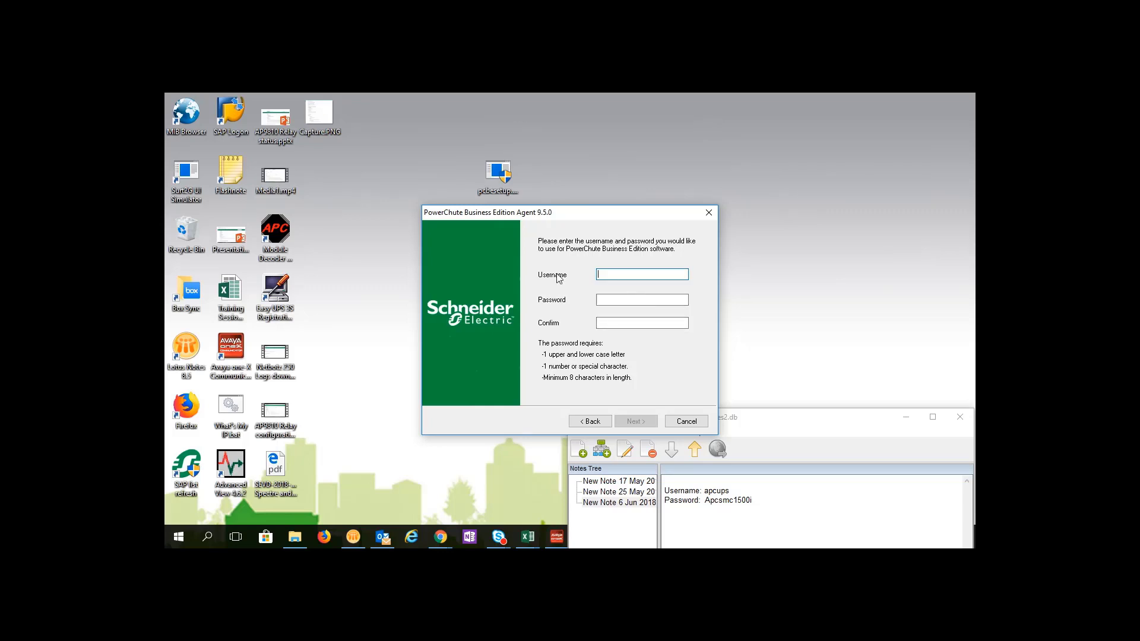
- Arrange the notes and setup windows side by side and enter the saved username
{"action": "left_click_drag", "start_coordinate": [802, 414], "coordinate": [406, 132]}
{"action": "left_click_drag", "start_coordinate": [601, 219], "coordinate": [727, 202]}
{"action": "left_click_drag", "start_coordinate": [308, 209], "coordinate": [334, 209]}
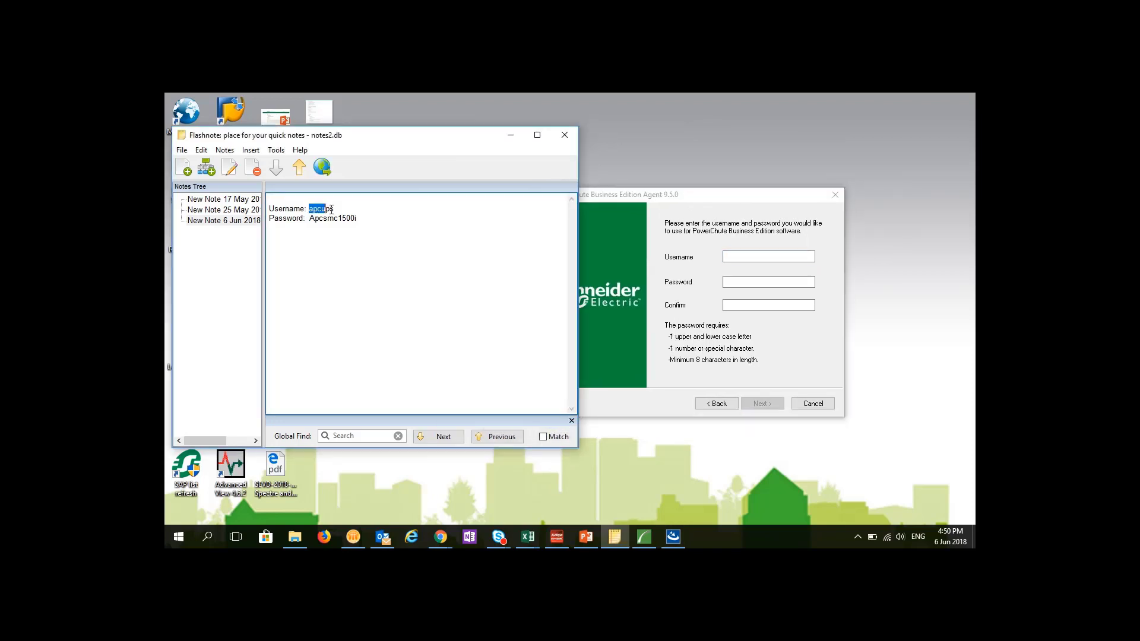
{"action": "left_click", "coordinate": [746, 257]}
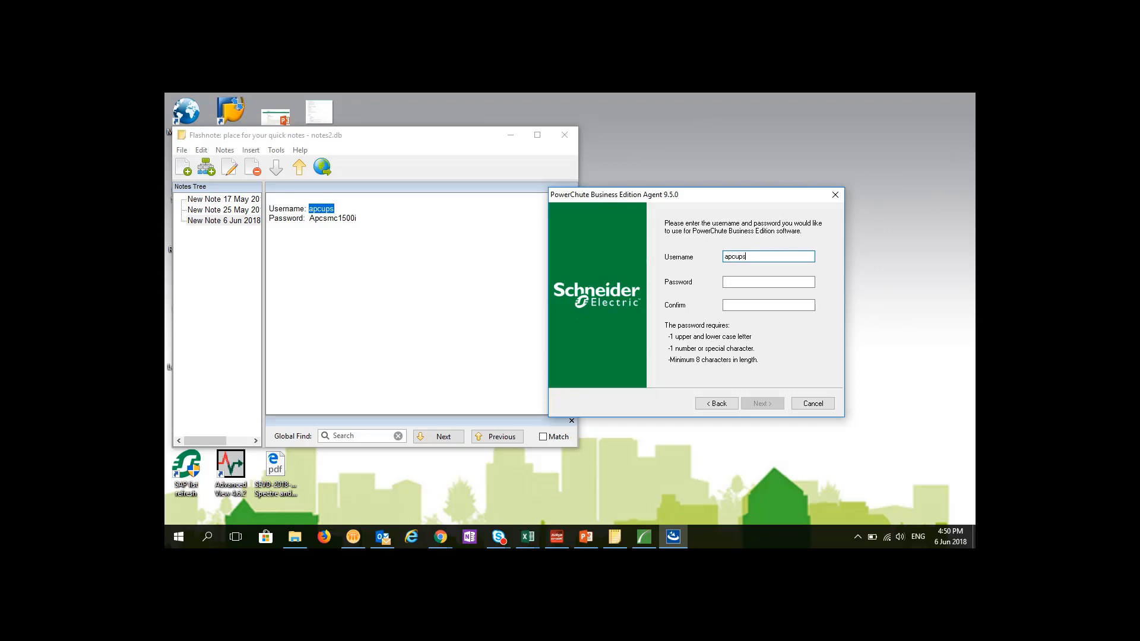
- Enter the saved password in the Password and Confirm fields and start the installation
{"action": "left_click", "coordinate": [753, 282]}
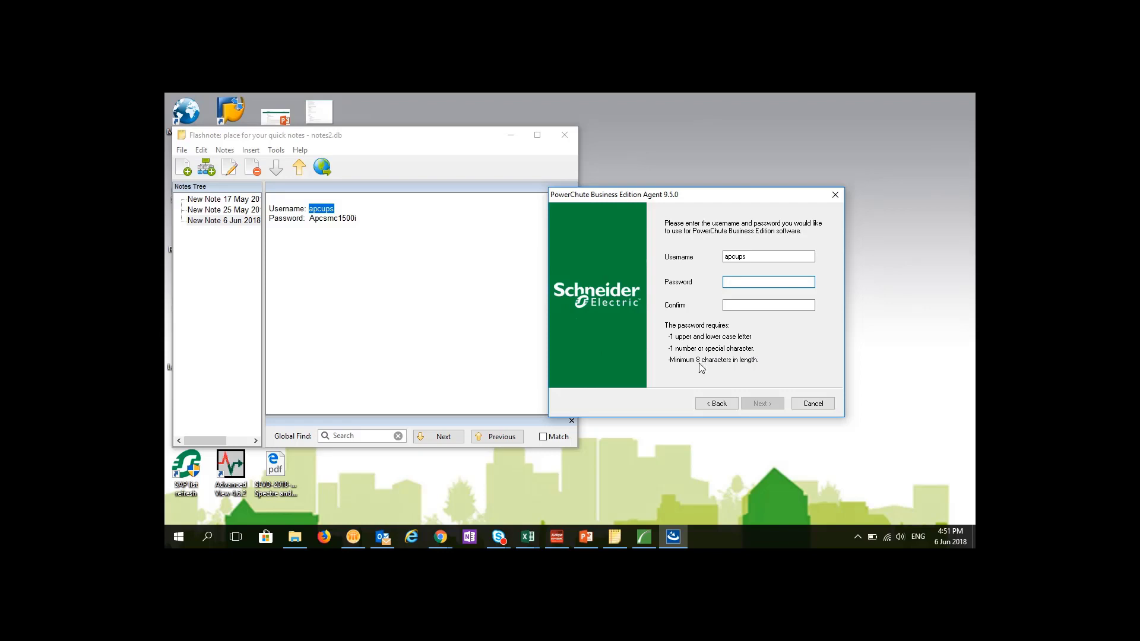
{"action": "left_click", "coordinate": [324, 218]}
{"action": "left_click", "coordinate": [730, 280]}
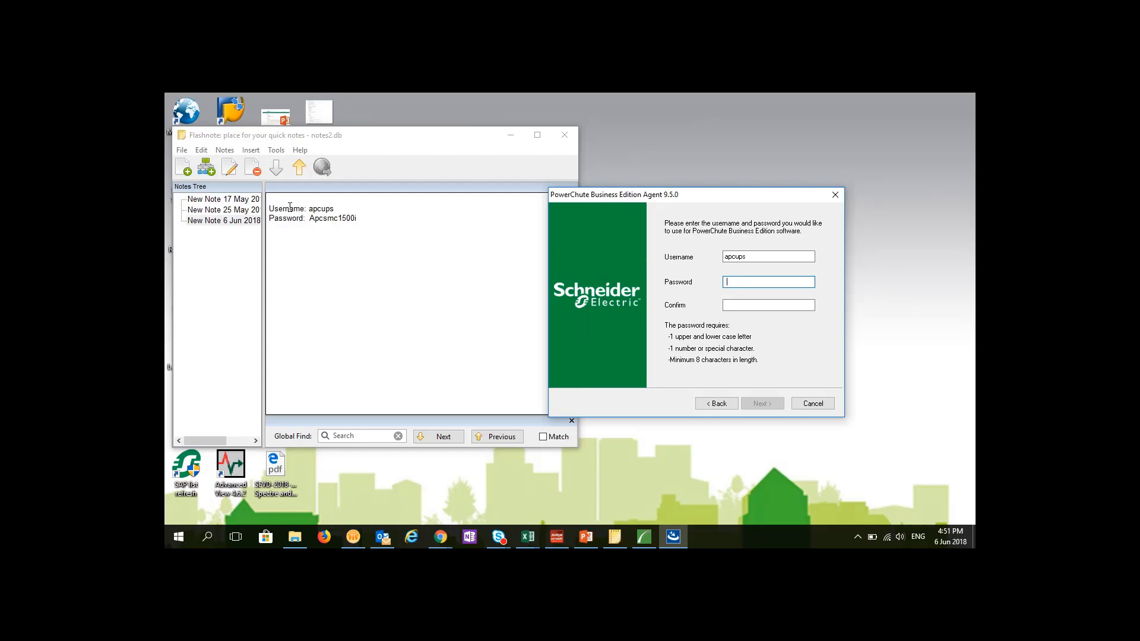
{"action": "left_click_drag", "start_coordinate": [309, 219], "coordinate": [355, 218]}
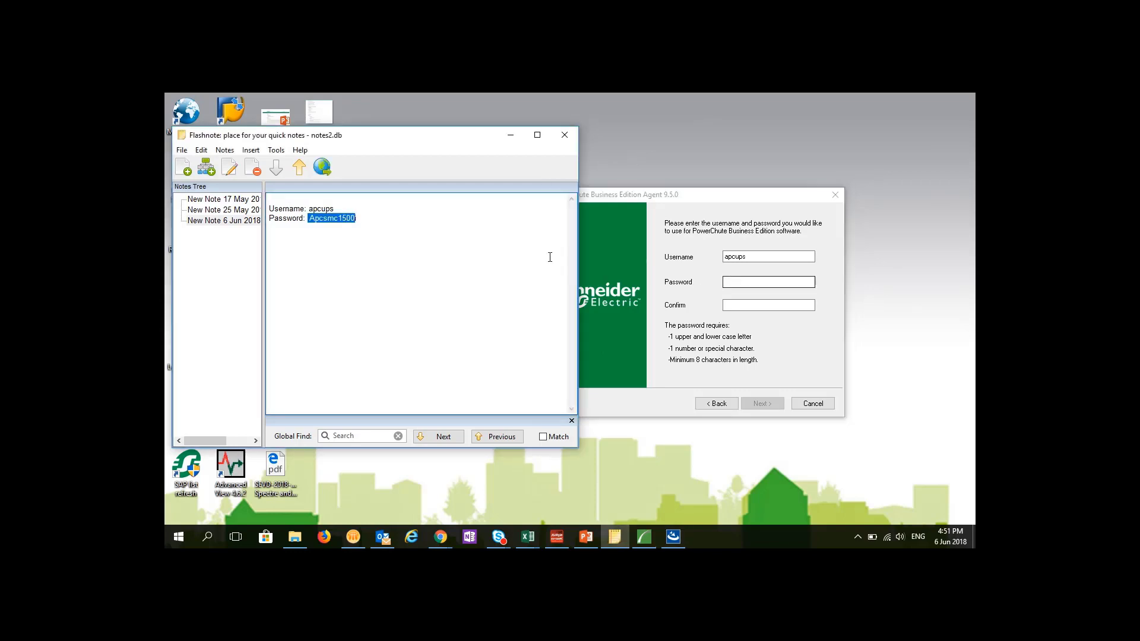
{"action": "left_click", "coordinate": [765, 282]}
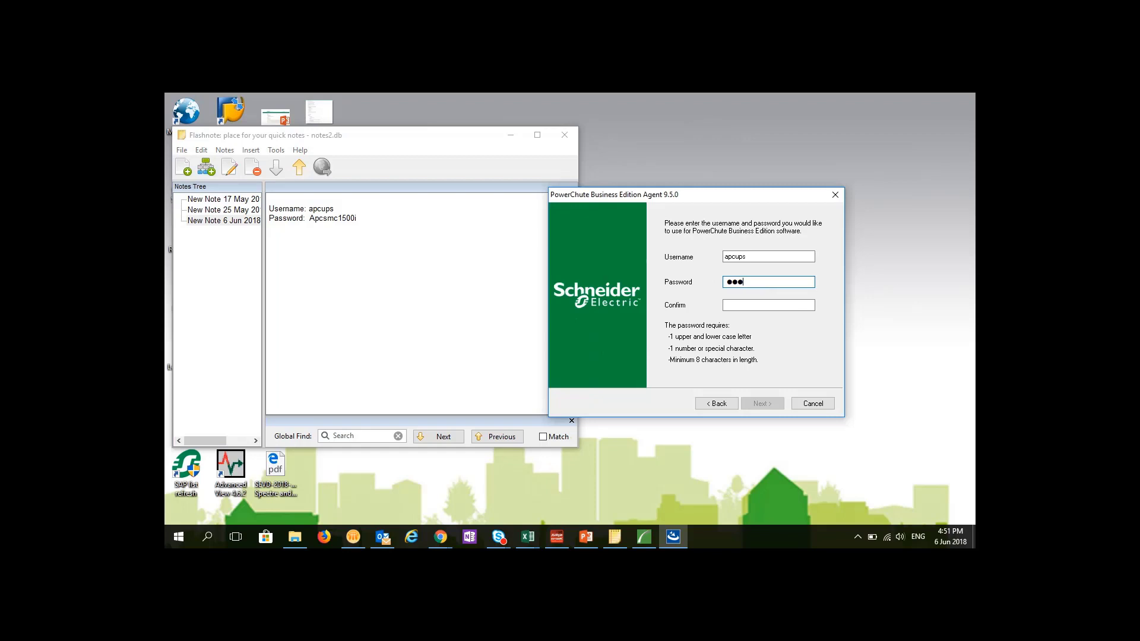
{"action": "key", "text": "Tab"}
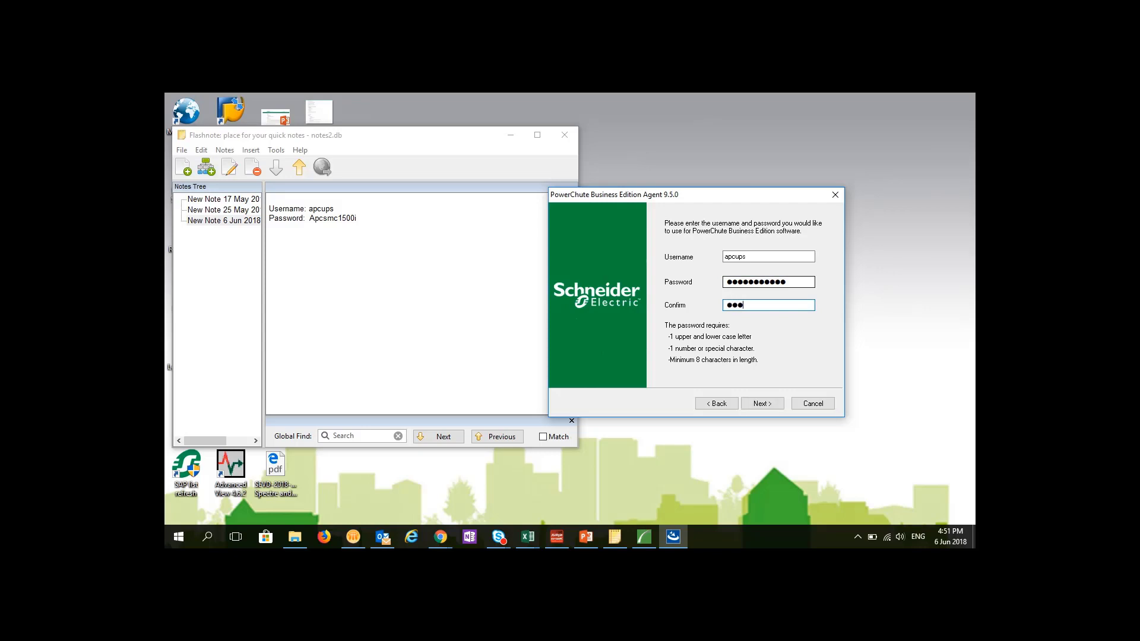
{"action": "left_click", "coordinate": [777, 403]}
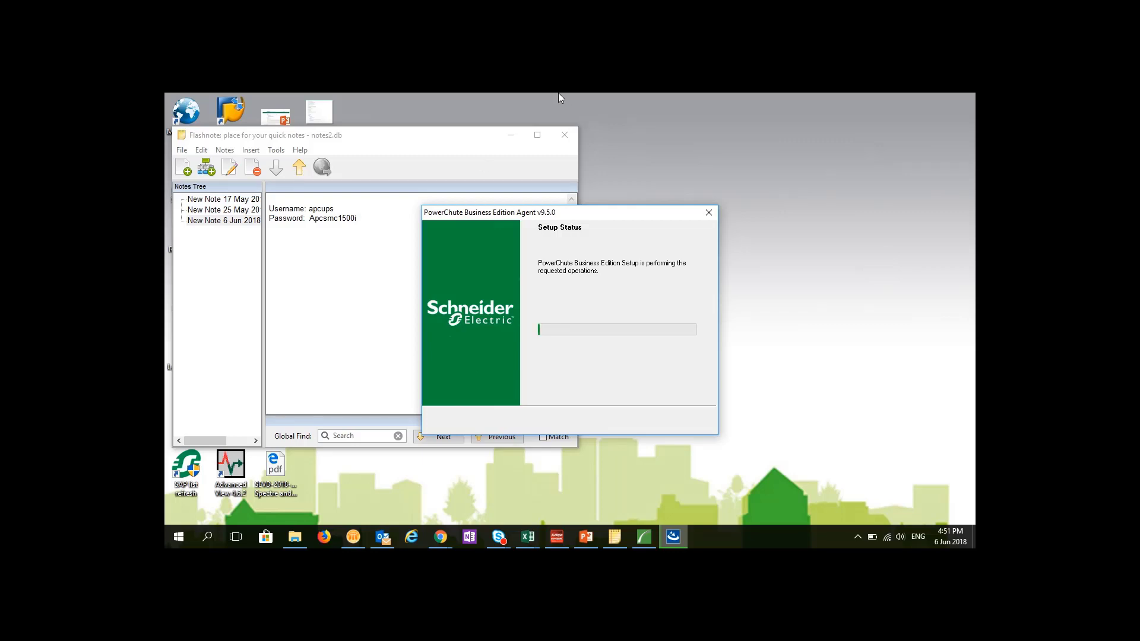
- Bring the installer window forward while setup creates the Agent Service
{"action": "mouse_move", "coordinate": [557, 94]}
{"action": "left_click", "coordinate": [486, 115]}
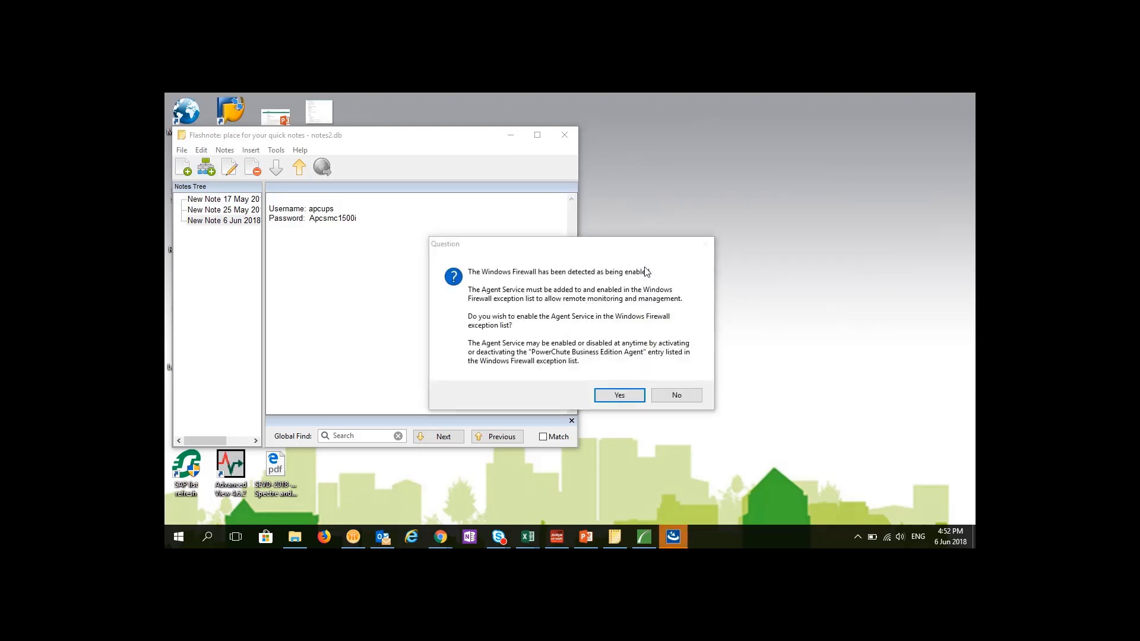
- Allow the agent through Windows Firewall, finish the wizard, and cancel the leftover WinZip Self-Extractor
{"action": "left_click", "coordinate": [619, 396]}
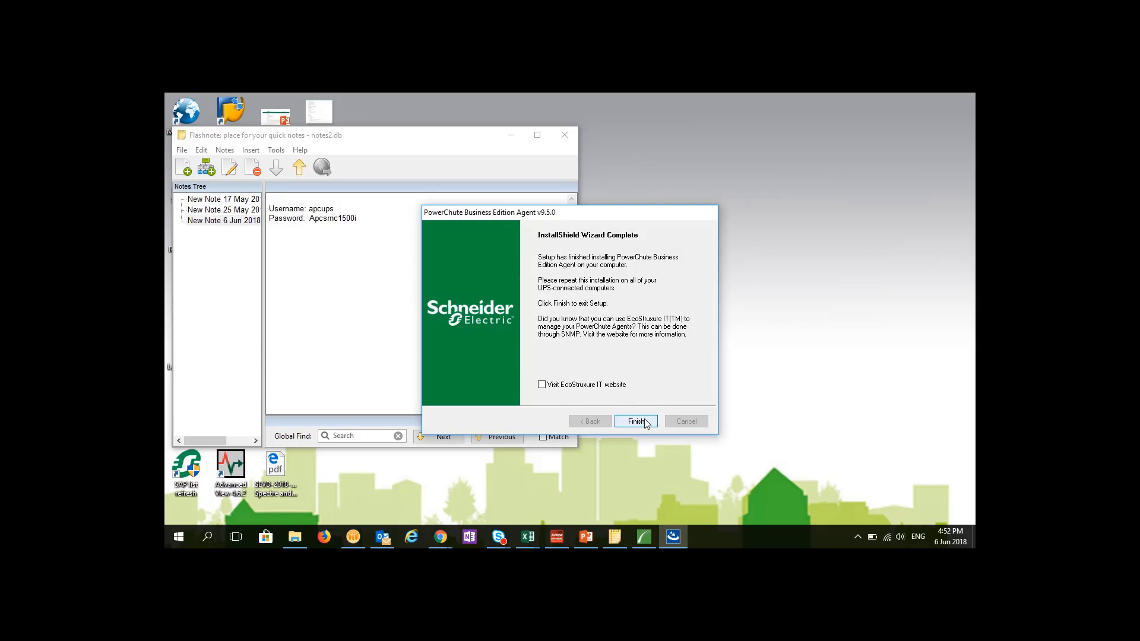
{"action": "left_click", "coordinate": [645, 422]}
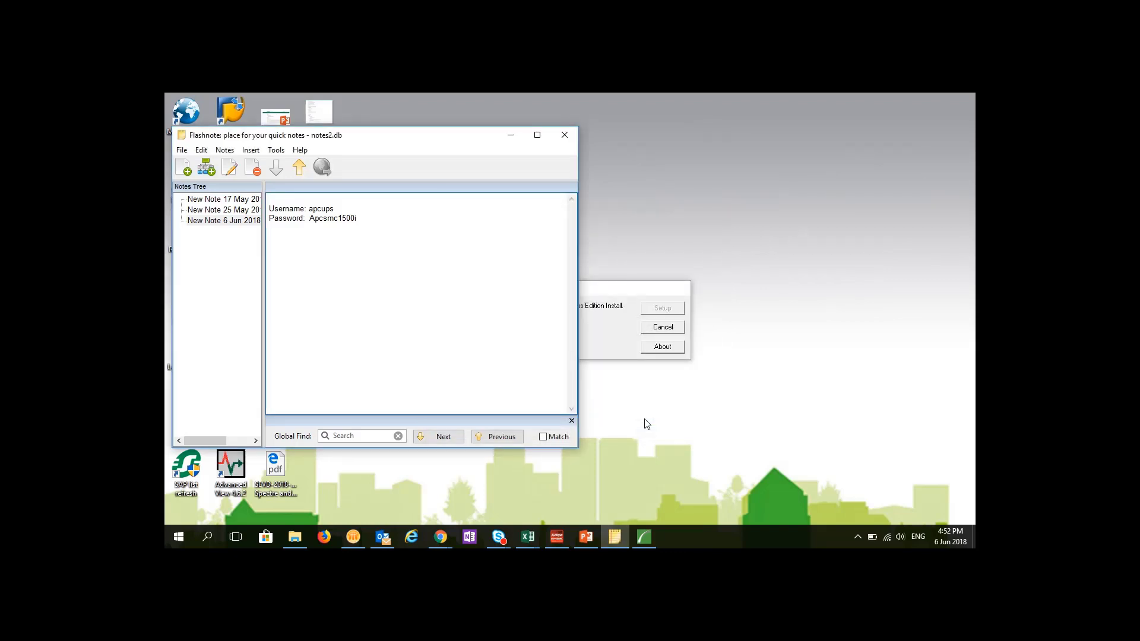
{"action": "left_click", "coordinate": [630, 290]}
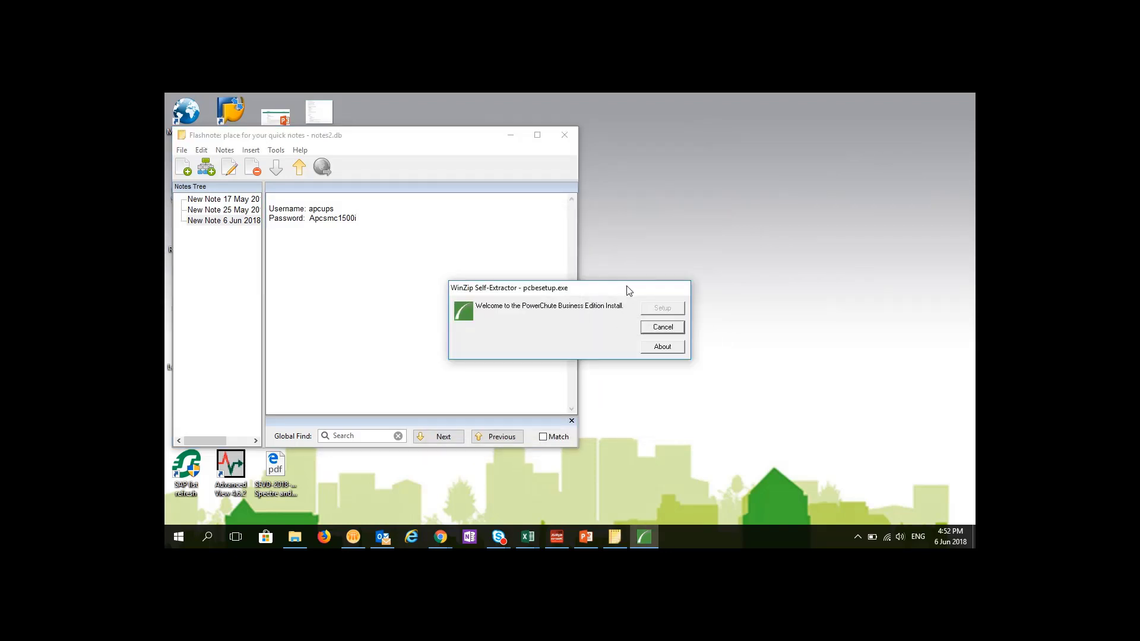
{"action": "left_click", "coordinate": [665, 330]}
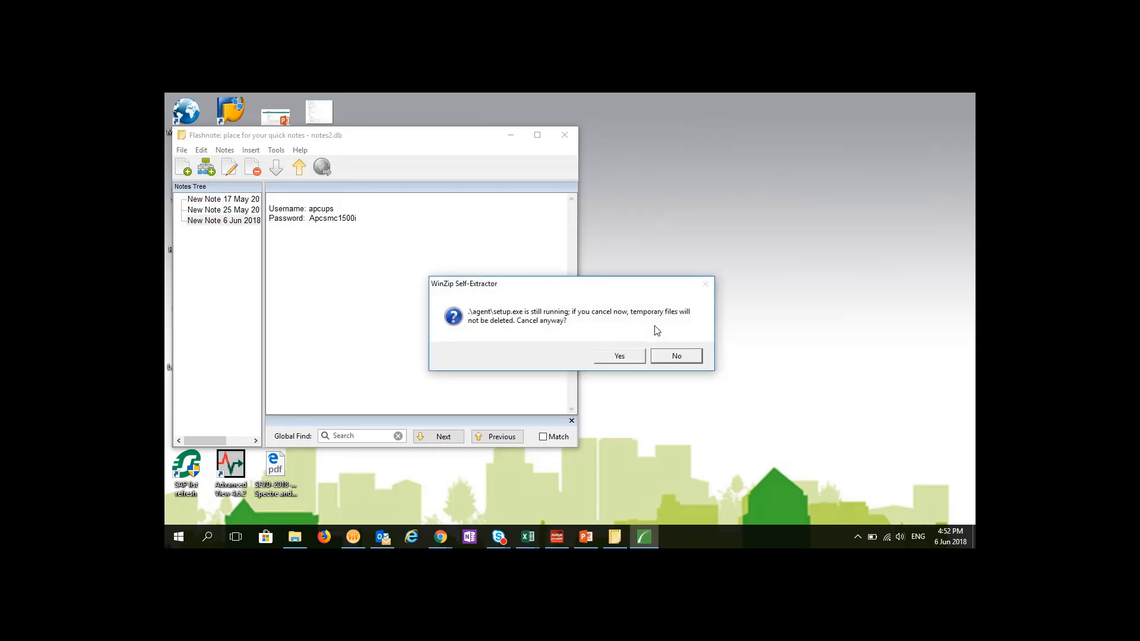
{"action": "left_click", "coordinate": [622, 358]}
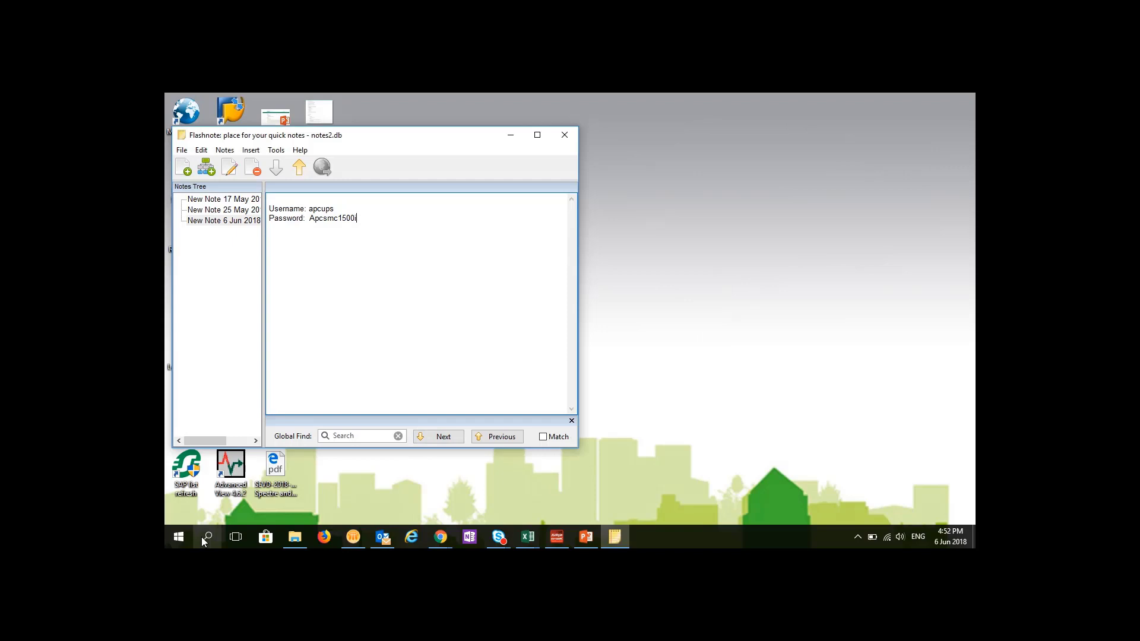
- Launch PowerChute Business Edition from its Start menu folder and maximize the browser window
{"action": "left_click", "coordinate": [178, 536]}
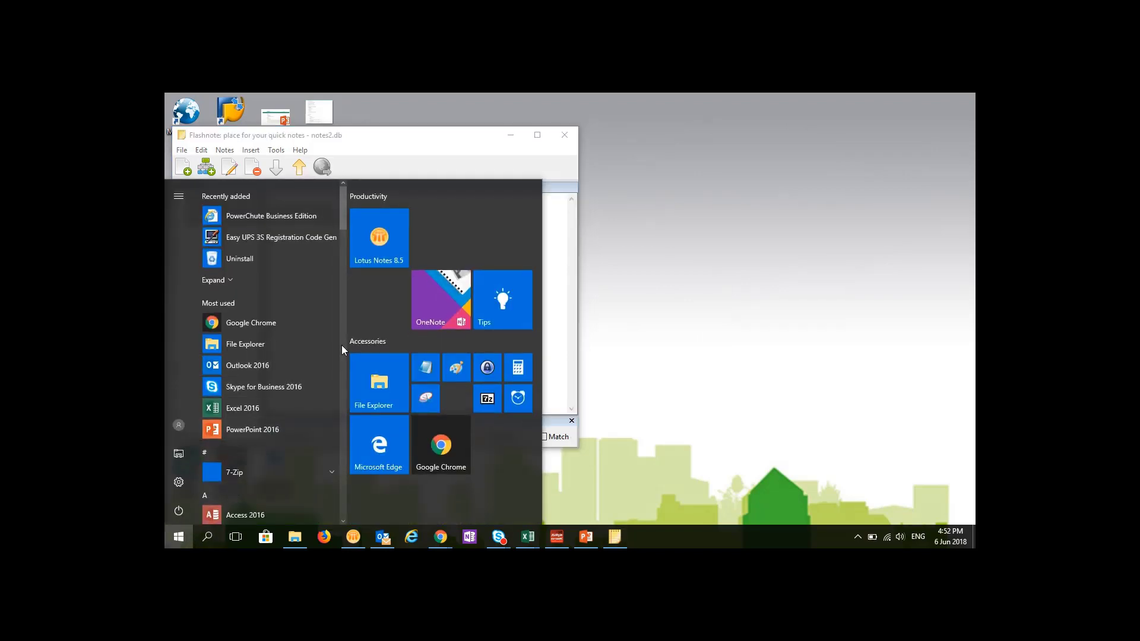
{"action": "scroll", "coordinate": [342, 522], "scroll_direction": "down", "scroll_amount": 4}
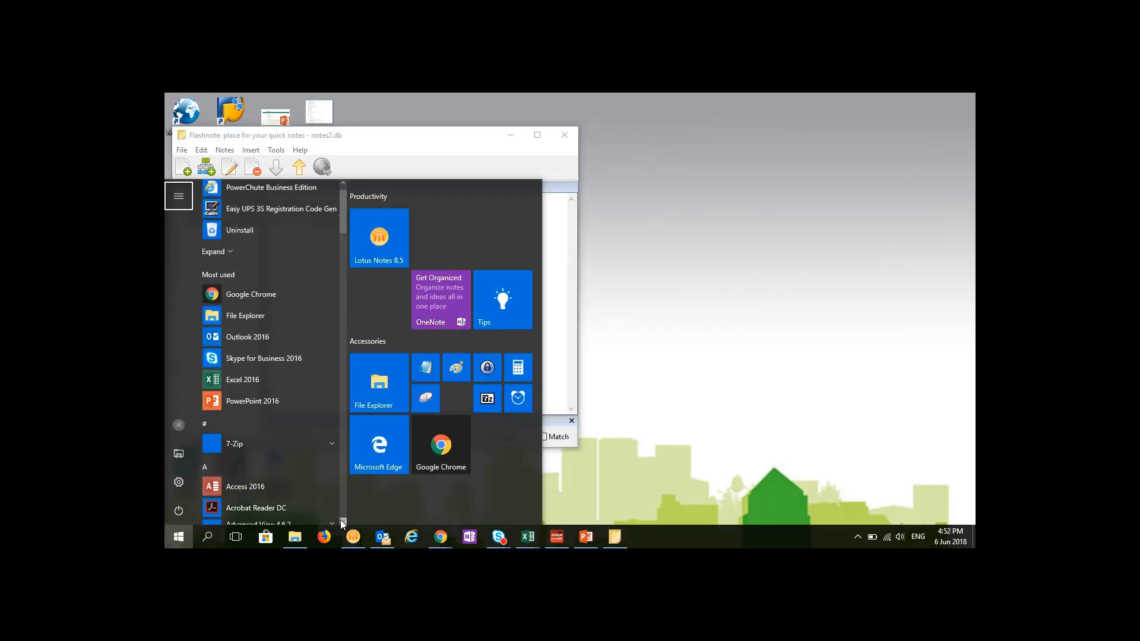
{"action": "scroll", "coordinate": [267, 459], "scroll_direction": "down", "scroll_amount": 10}
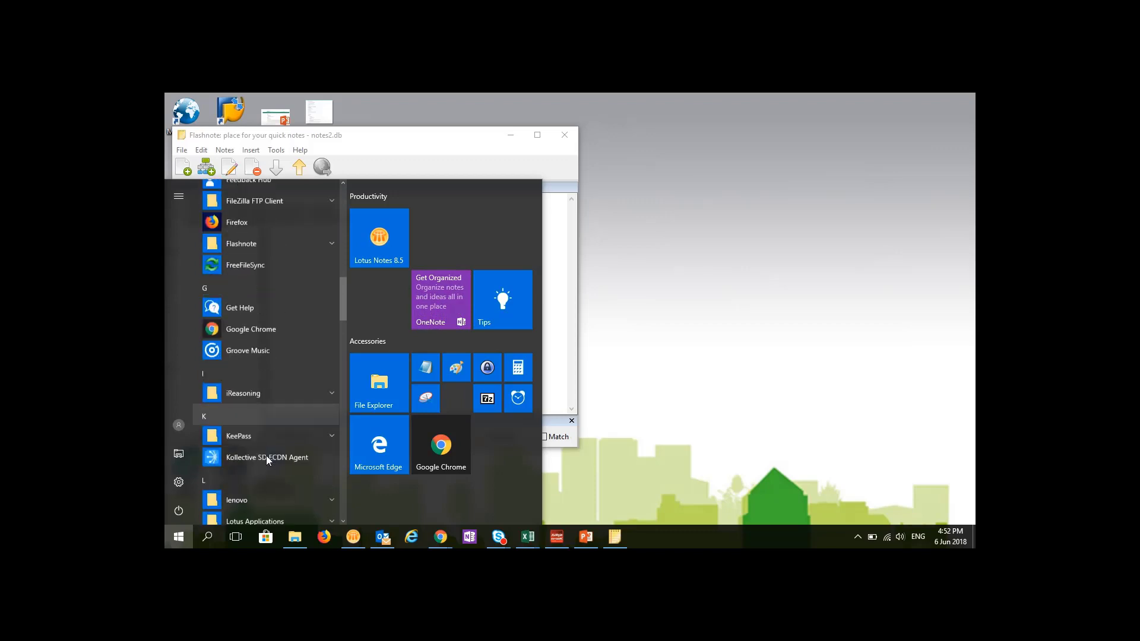
{"action": "scroll", "coordinate": [267, 460], "scroll_direction": "down", "scroll_amount": 10}
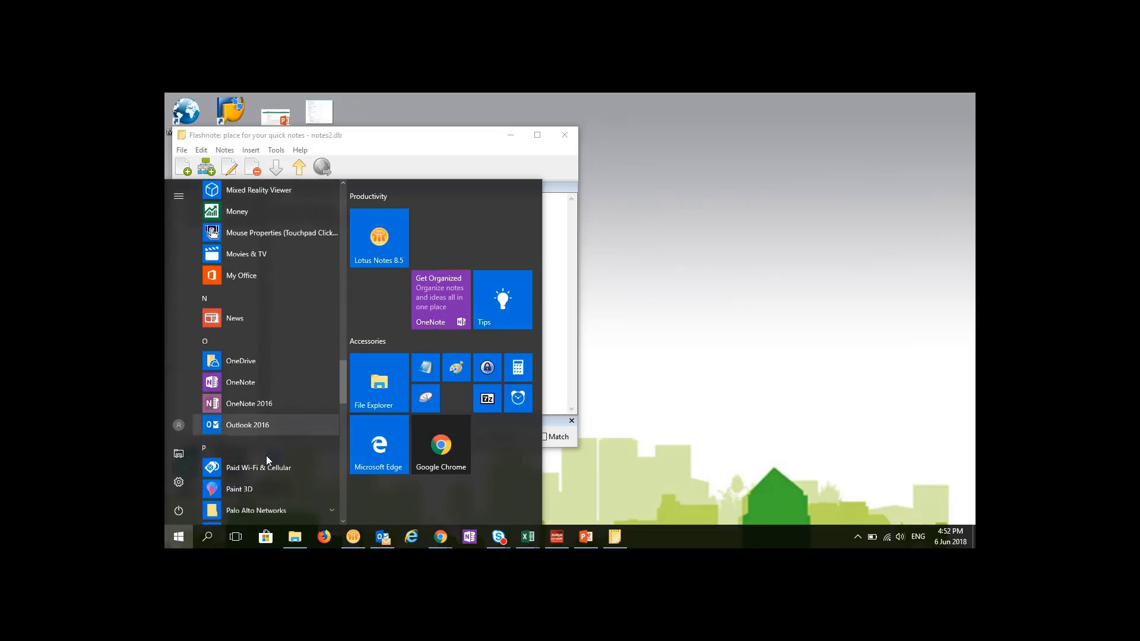
{"action": "left_click", "coordinate": [279, 350]}
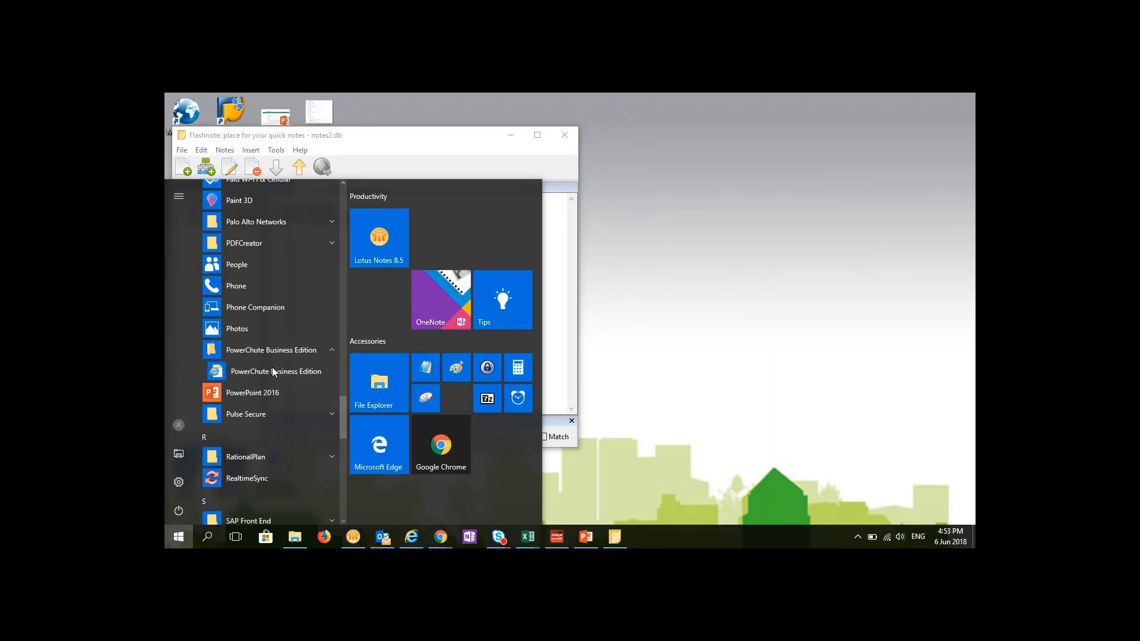
{"action": "left_click", "coordinate": [273, 372]}
{"action": "left_click", "coordinate": [745, 167]}
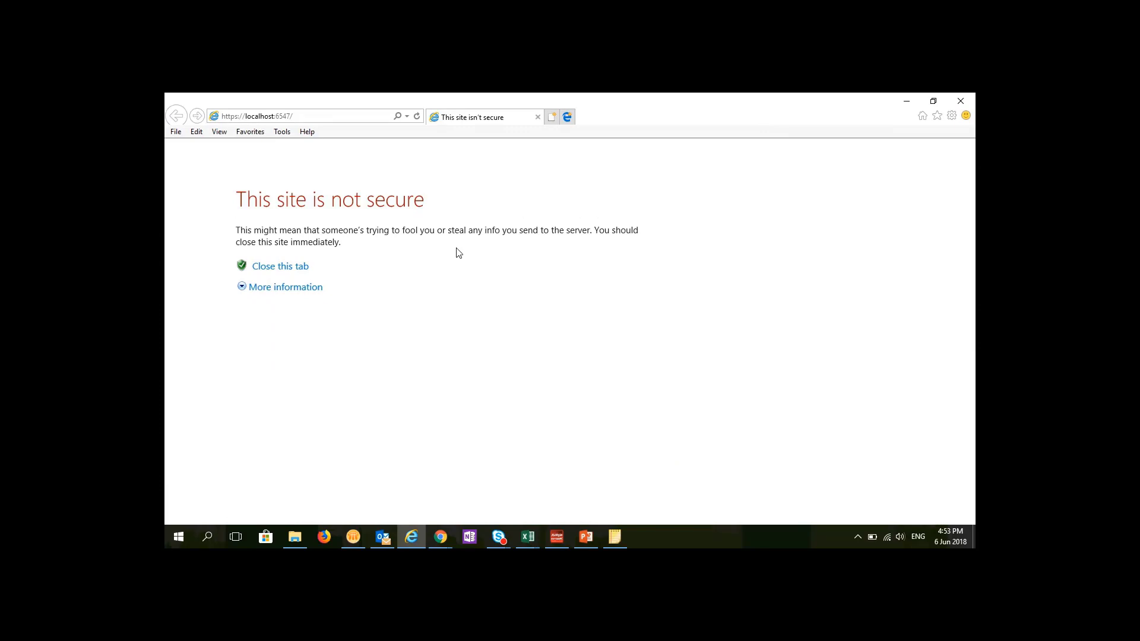
- Bypass Internet Explorer's certificate warning to reach the PowerChute Log On page on localhost
{"action": "left_click", "coordinate": [292, 290]}
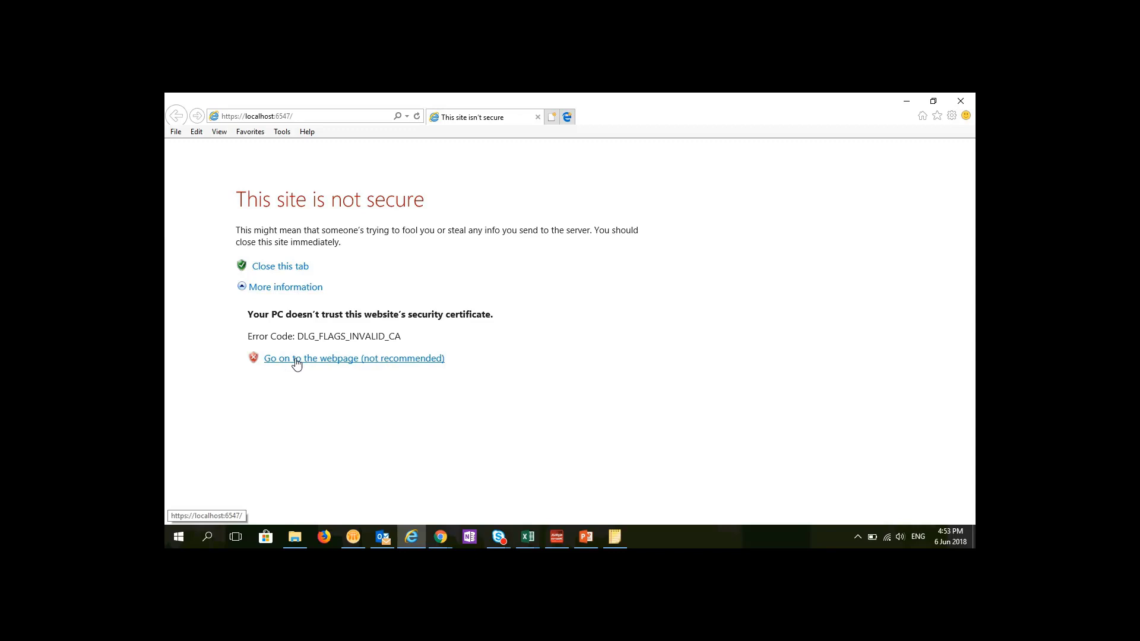
{"action": "left_click", "coordinate": [321, 363]}
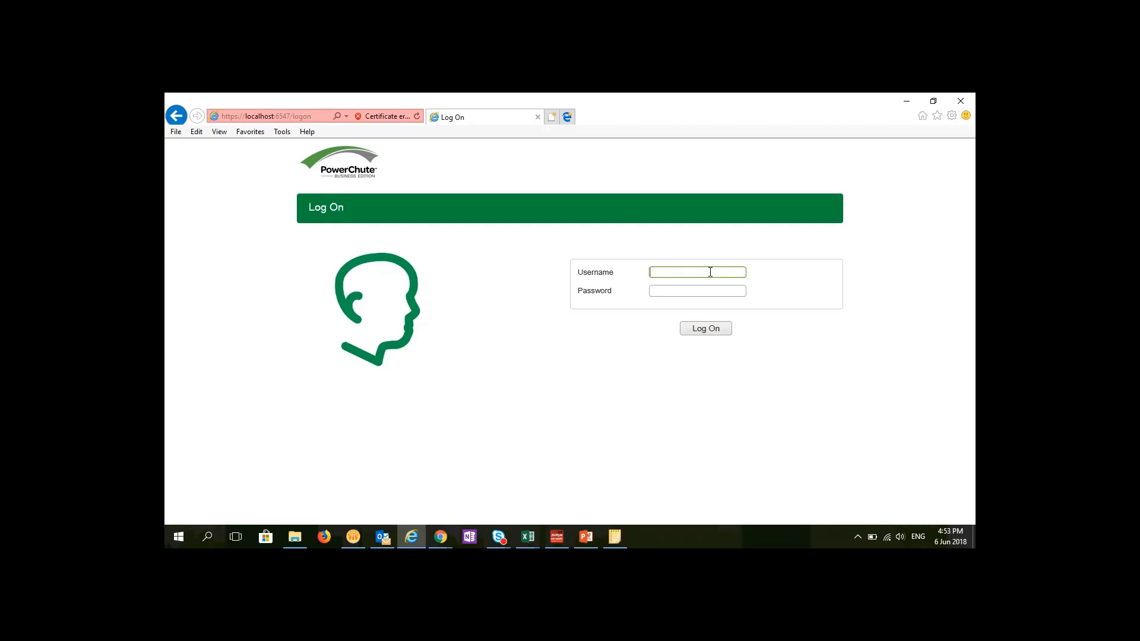
- Enter the username and password from the Flashnote into the PowerChute Log On form
{"action": "key", "text": "alt+Tab"}
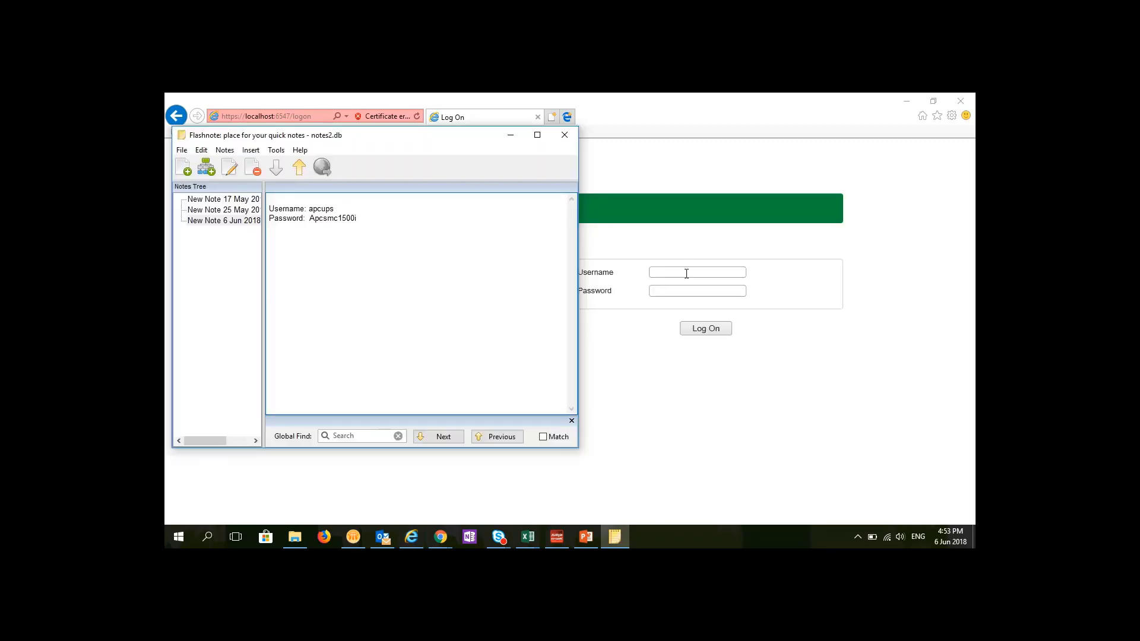
{"action": "left_click", "coordinate": [686, 274]}
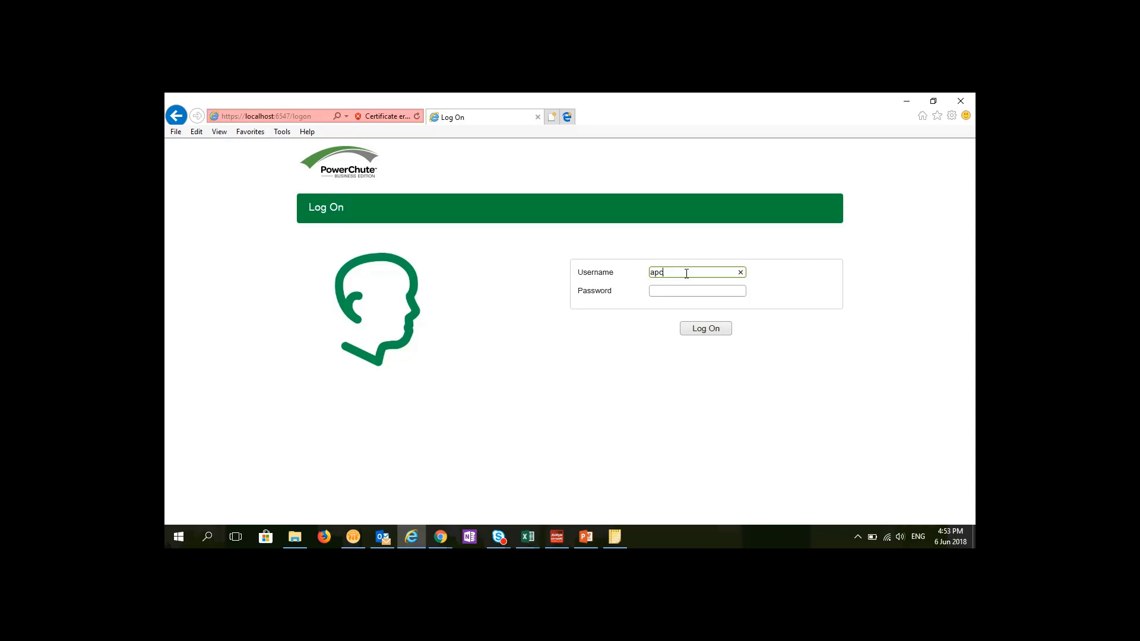
{"action": "left_click", "coordinate": [674, 289]}
{"action": "key", "text": "alt+Tab"}
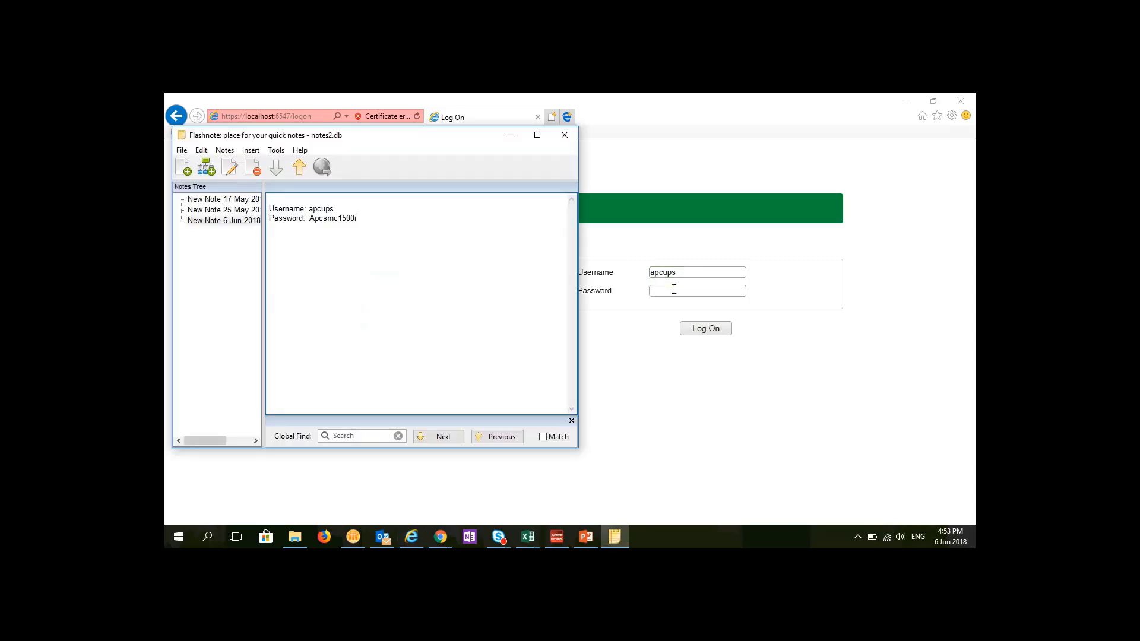
{"action": "key", "text": "alt+Tab"}
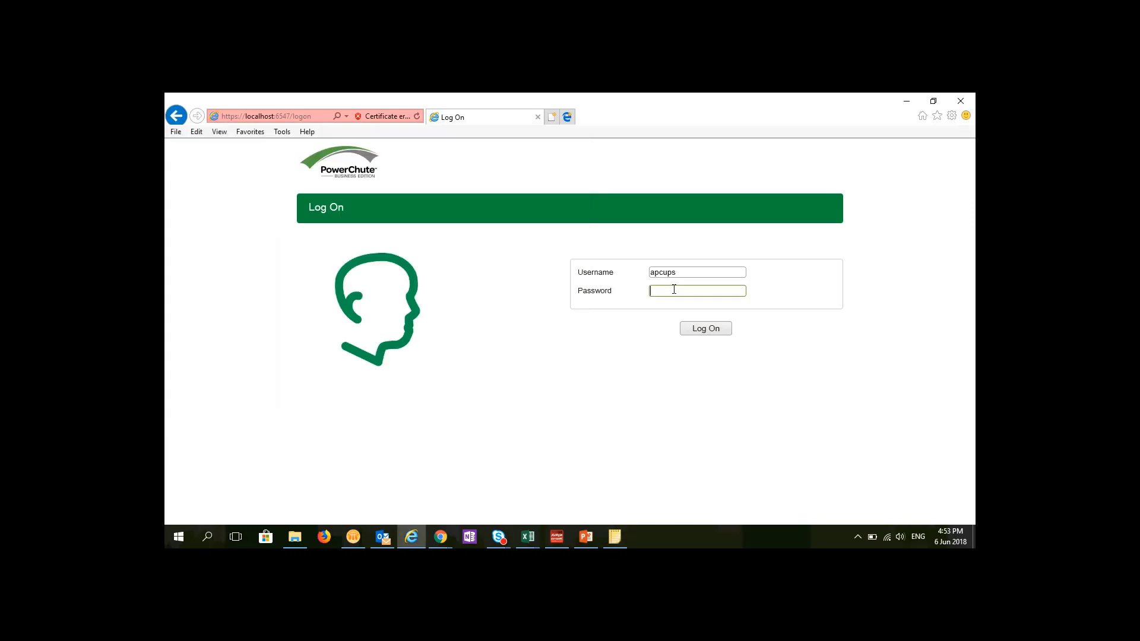
- Log on and advance the setup wizard past Welcome and Outlet Setup, keeping the outlet group name
{"action": "left_click", "coordinate": [704, 330]}
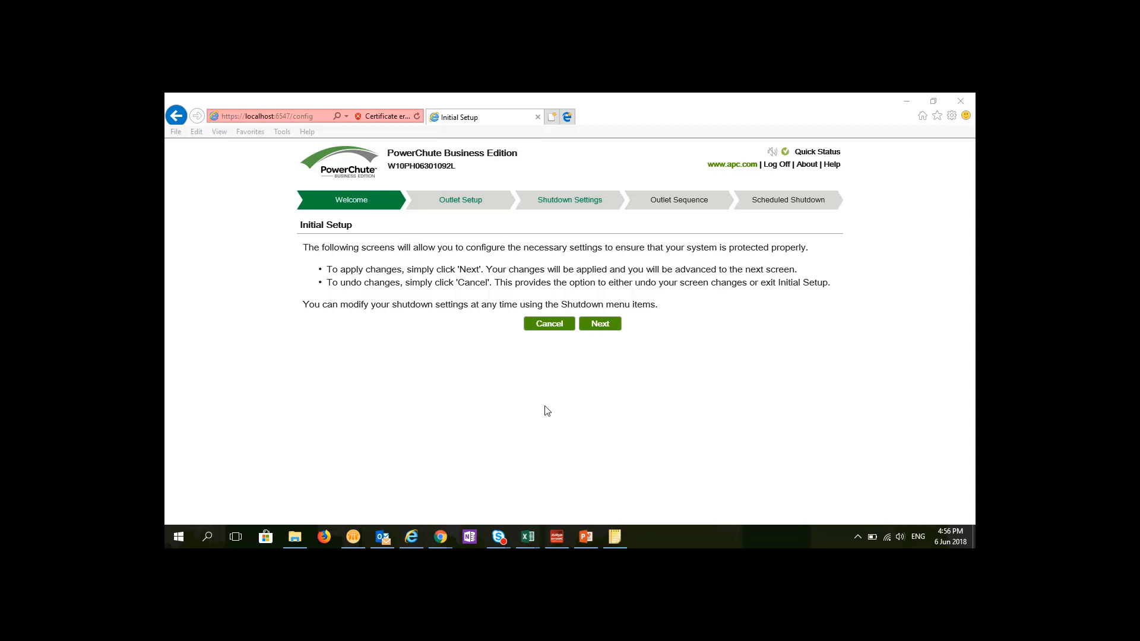
{"action": "left_click", "coordinate": [601, 325]}
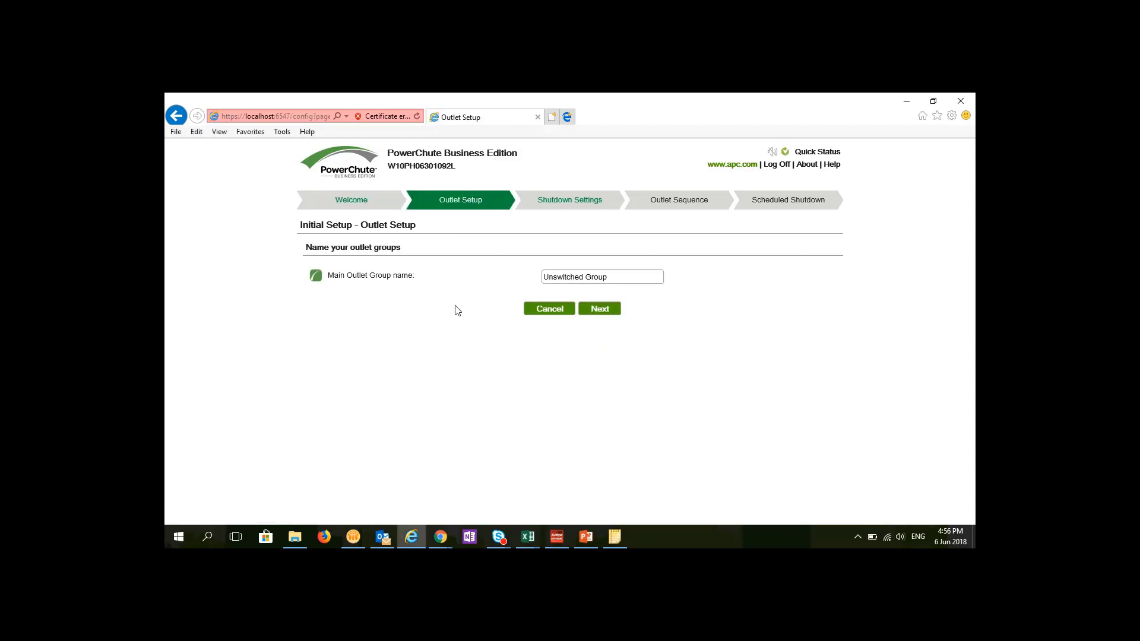
{"action": "left_click", "coordinate": [598, 308]}
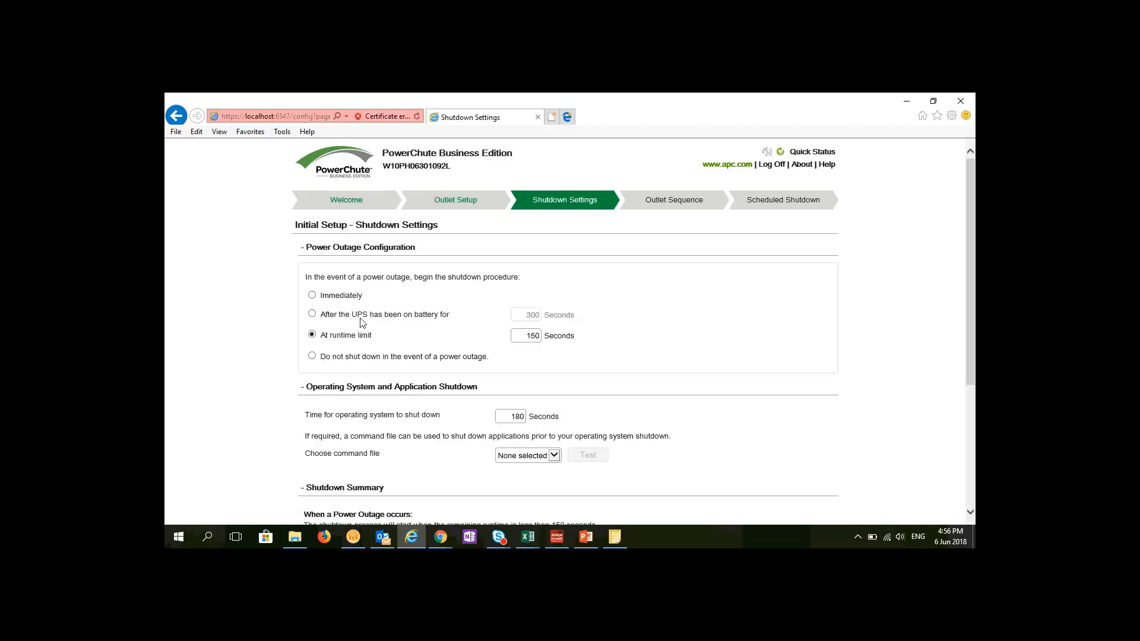
- Review Shutdown Settings: 150-second runtime limit and 180-second OS shutdown time
{"action": "scroll", "coordinate": [256, 330], "scroll_direction": "down", "scroll_amount": 2}
{"action": "scroll", "coordinate": [294, 385], "scroll_direction": "down", "scroll_amount": 2}
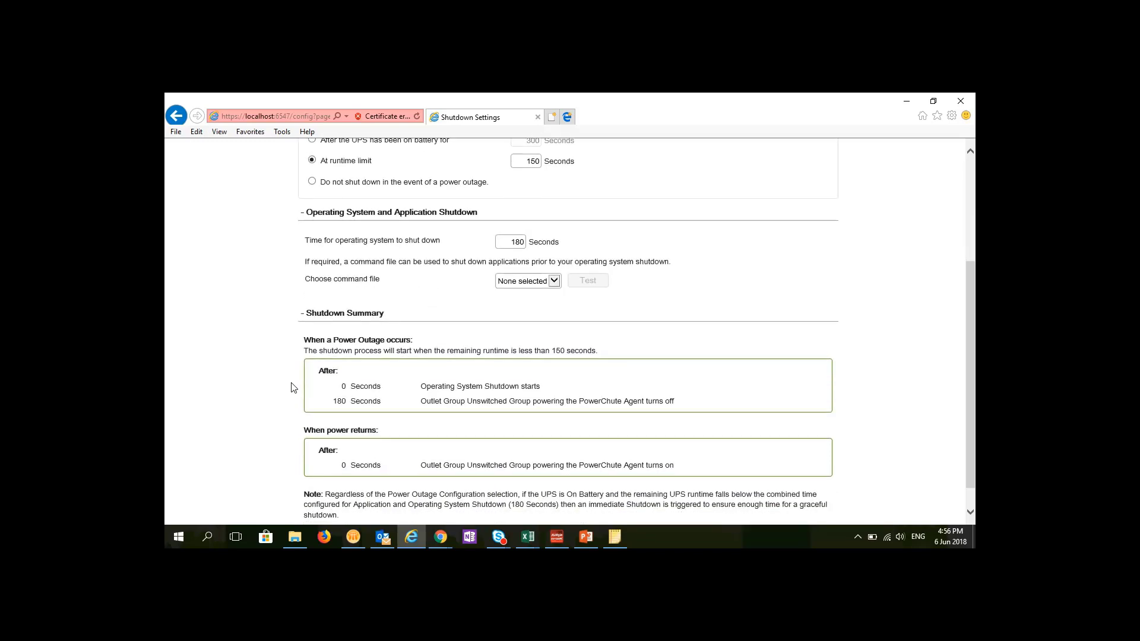
{"action": "scroll", "coordinate": [454, 397], "scroll_direction": "up", "scroll_amount": 3}
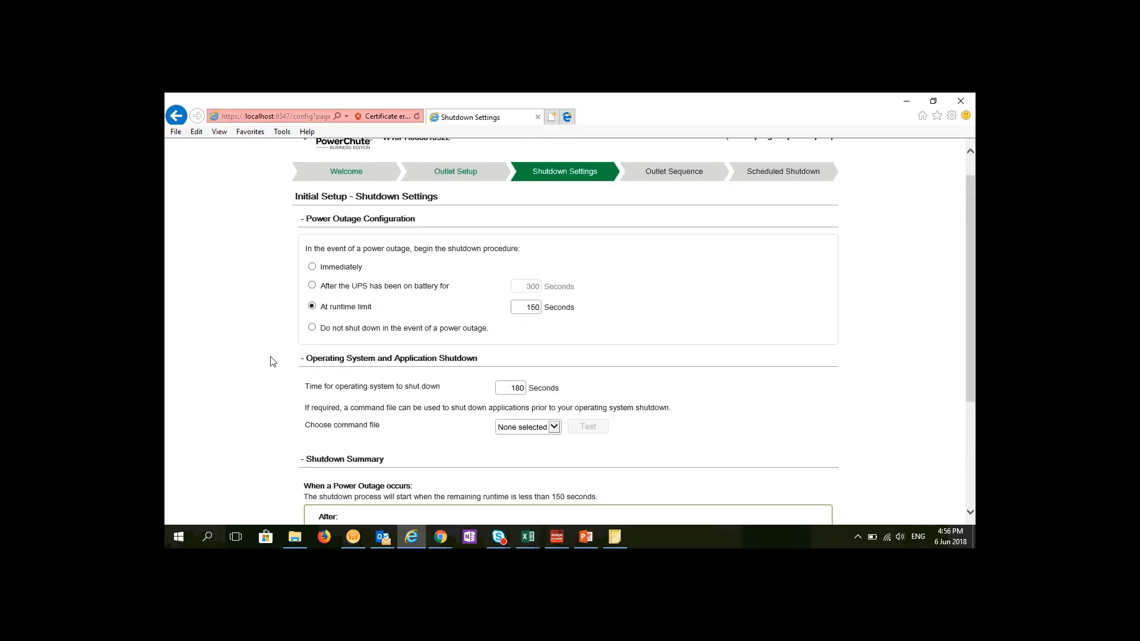
{"action": "scroll", "coordinate": [252, 305], "scroll_direction": "down", "scroll_amount": 3}
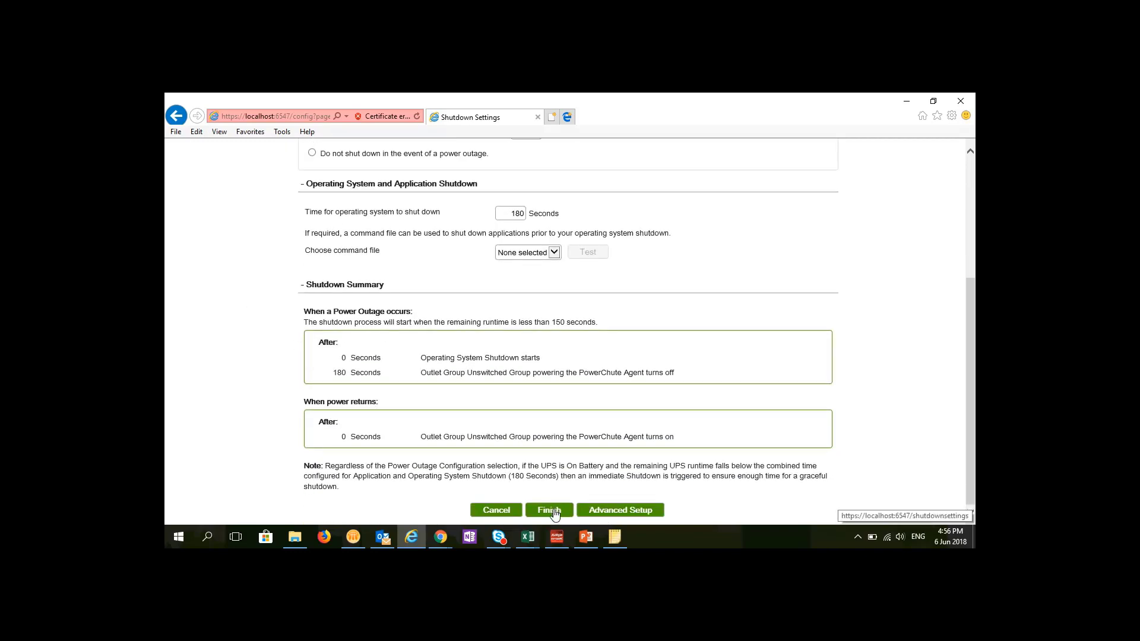
- Finish initial setup, view the Smart-UPS 1500 status page, and log off
{"action": "left_click", "coordinate": [555, 514]}
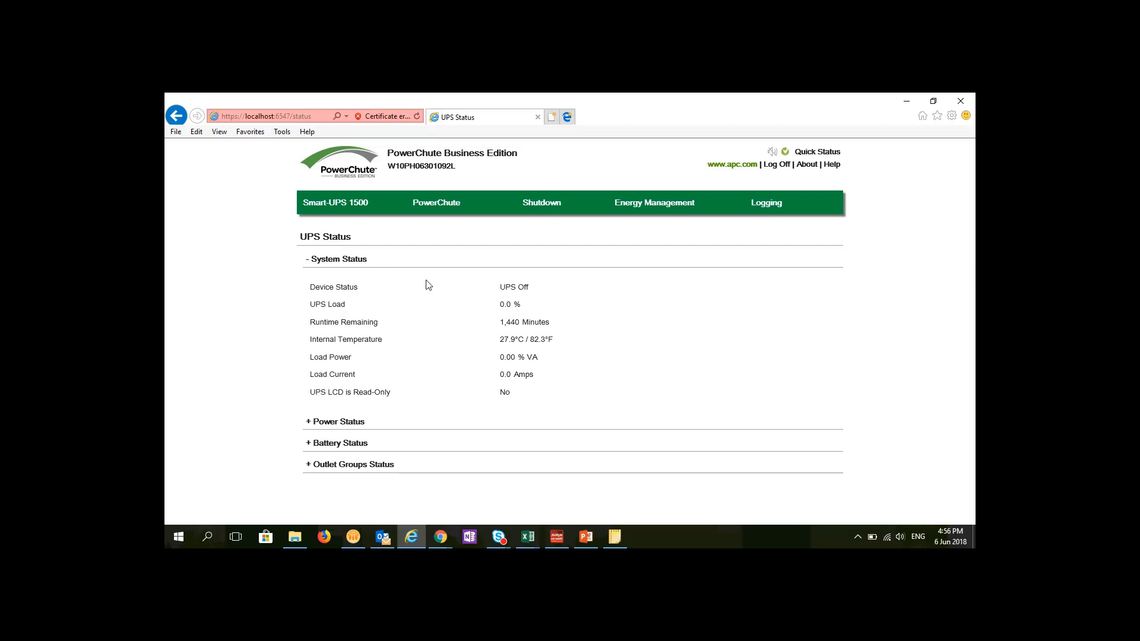
{"action": "mouse_move", "coordinate": [300, 202]}
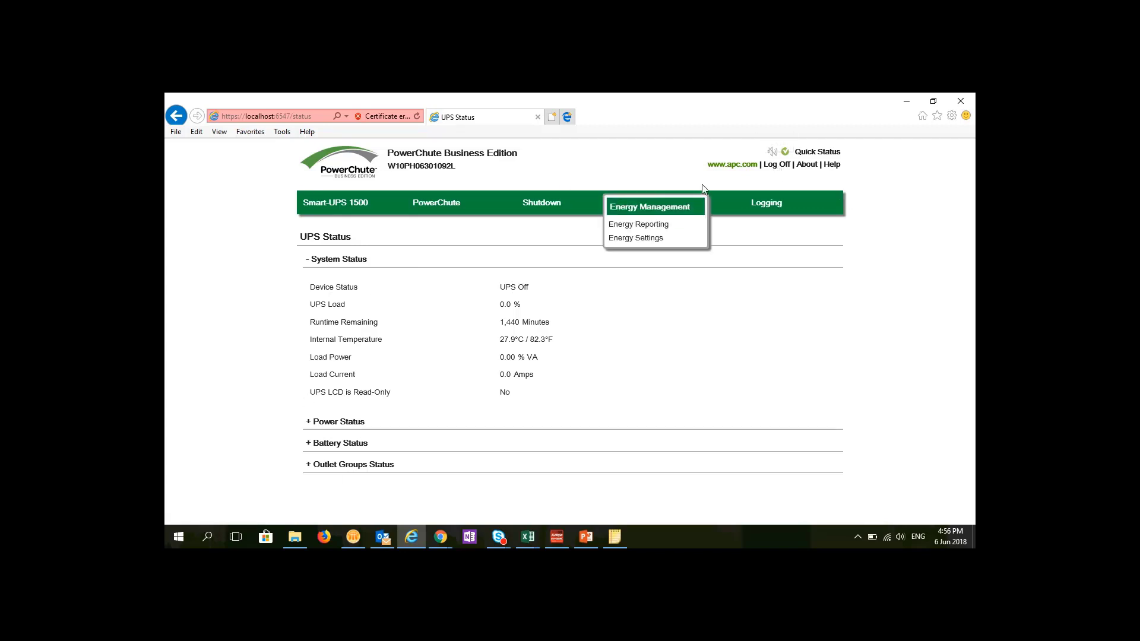
{"action": "left_click", "coordinate": [777, 166]}
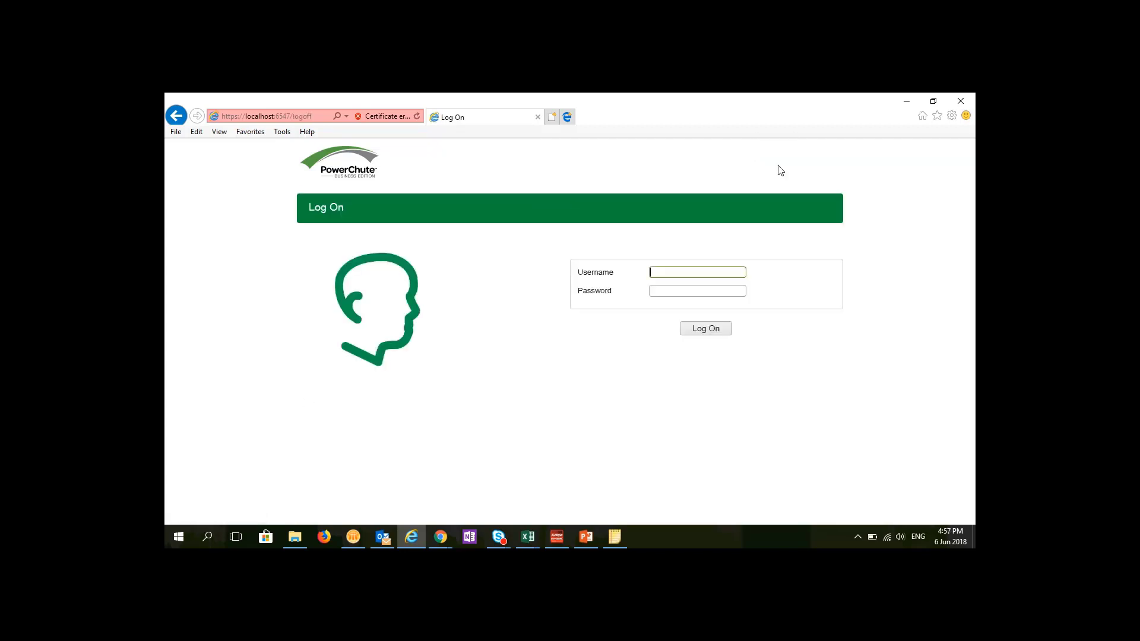